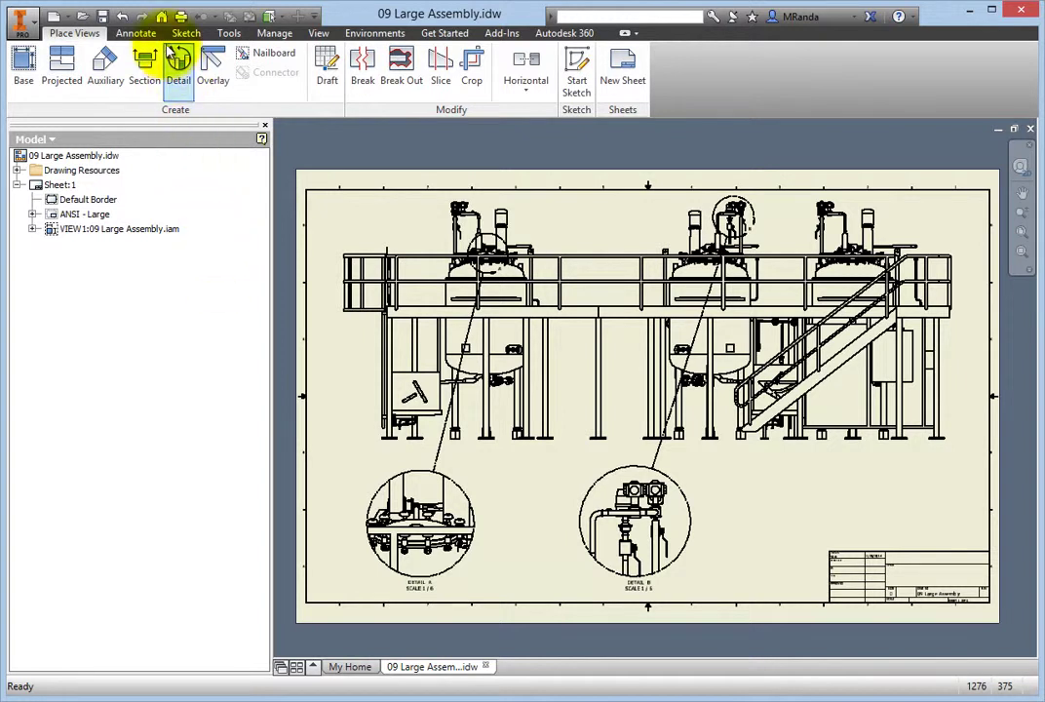
Switch the ribbon to the Annotate tools for the 09 Large Assembly drawing
click(145, 33)
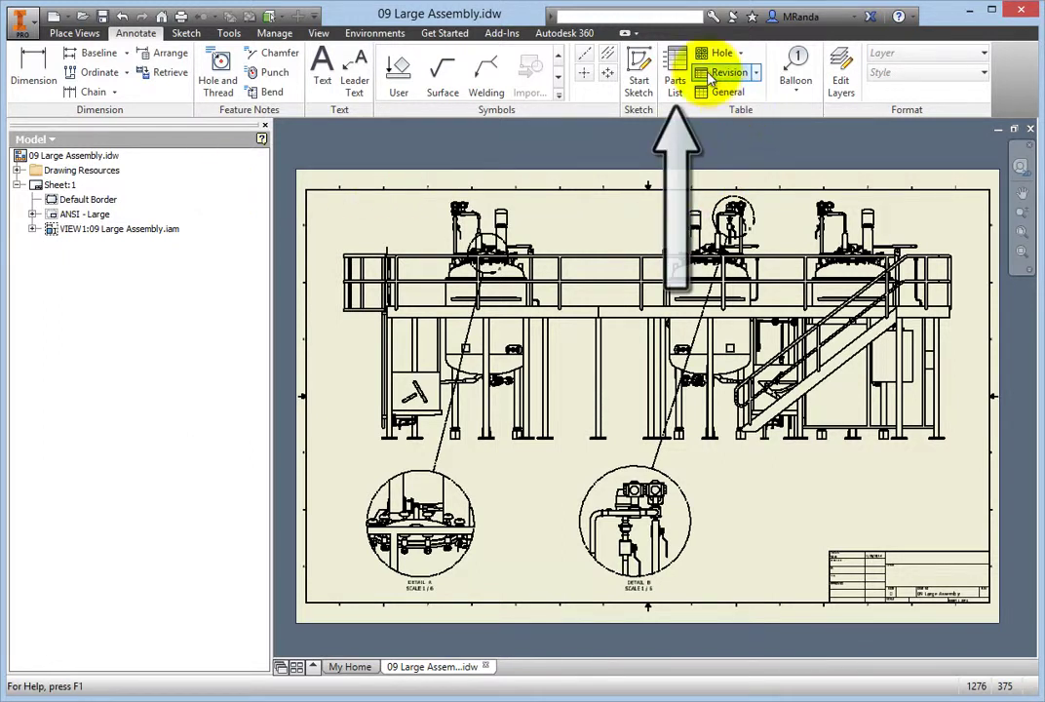
Start inserting a parts list from the Table panel
click(676, 72)
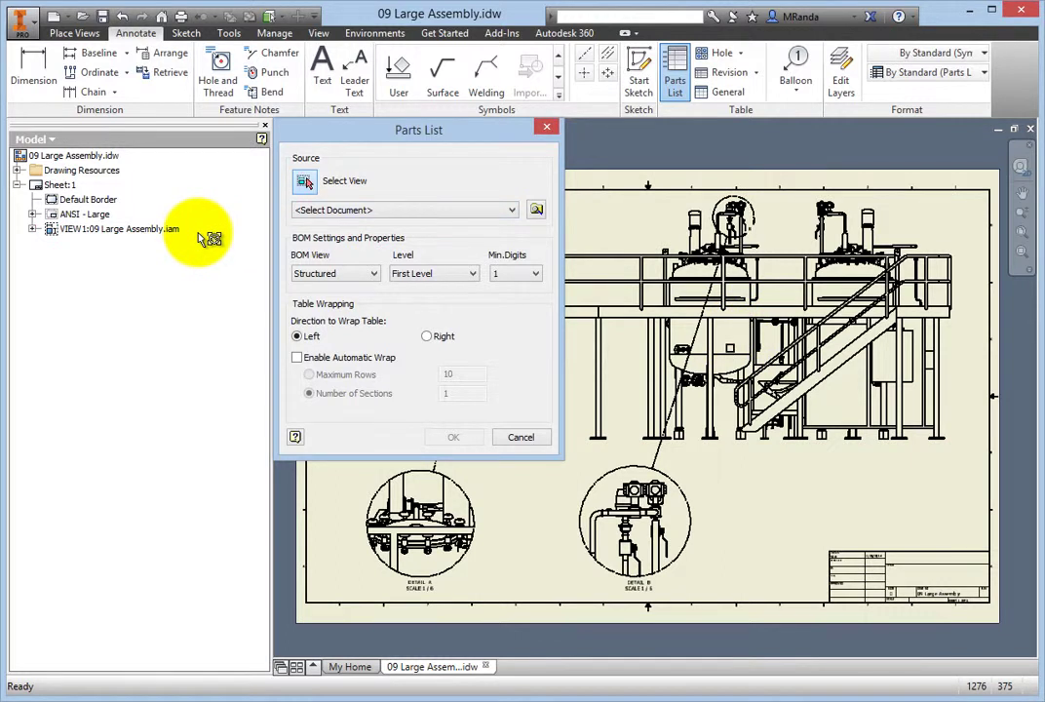
Base the parts list on the 09 Large Assembly model with a Parts Only BOM view
click(508, 213)
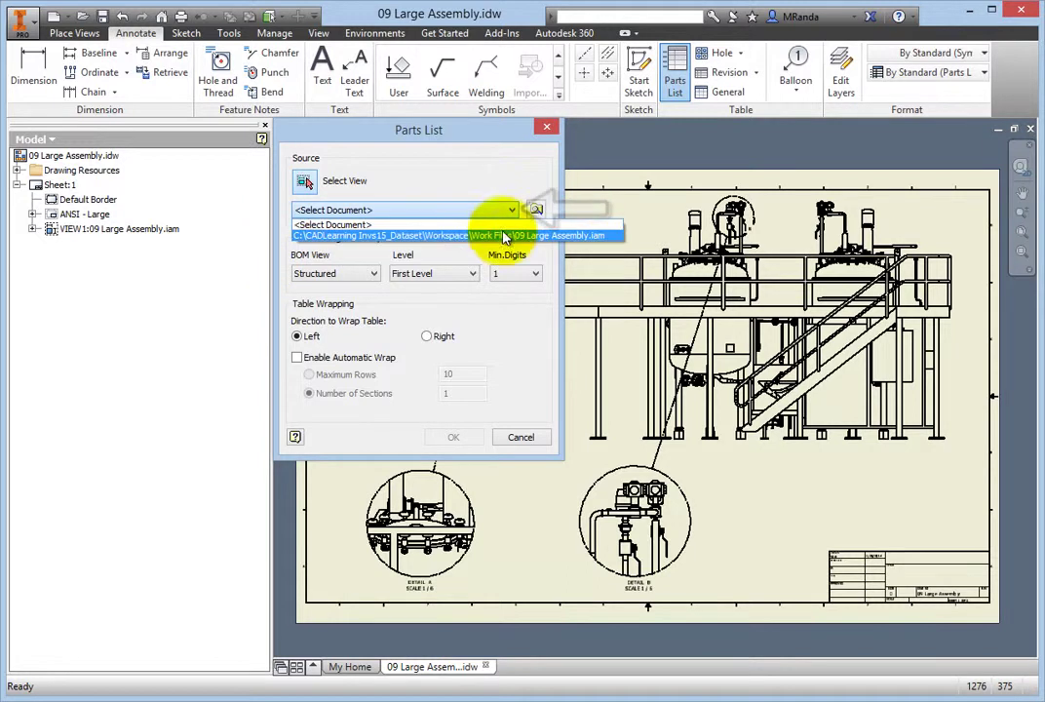
click(504, 237)
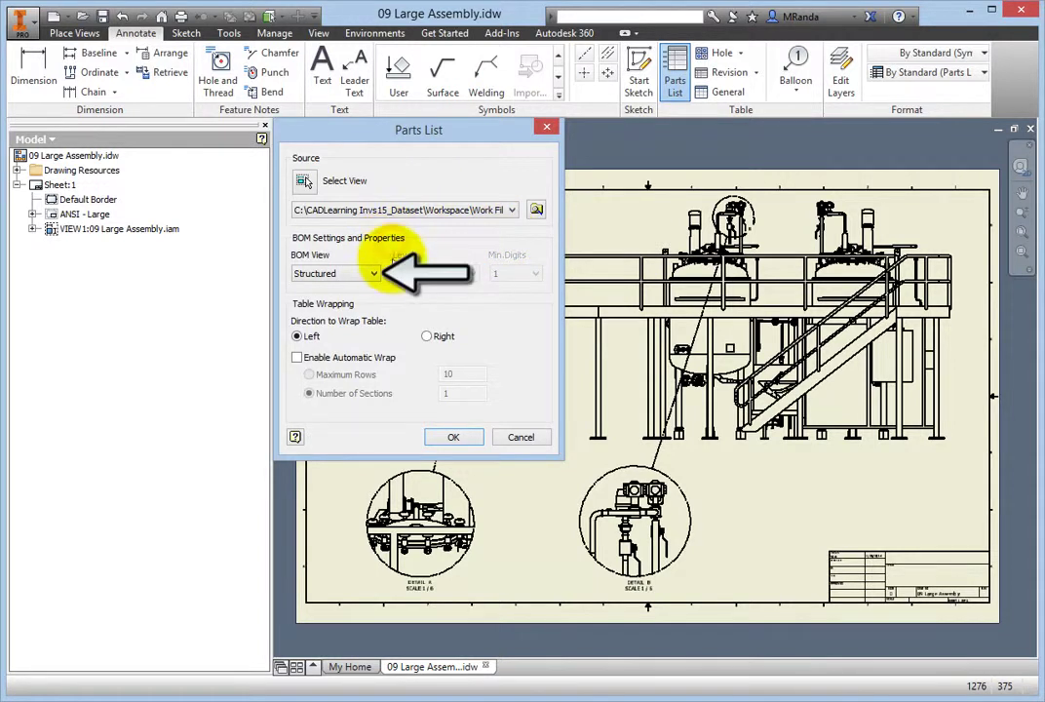
click(373, 273)
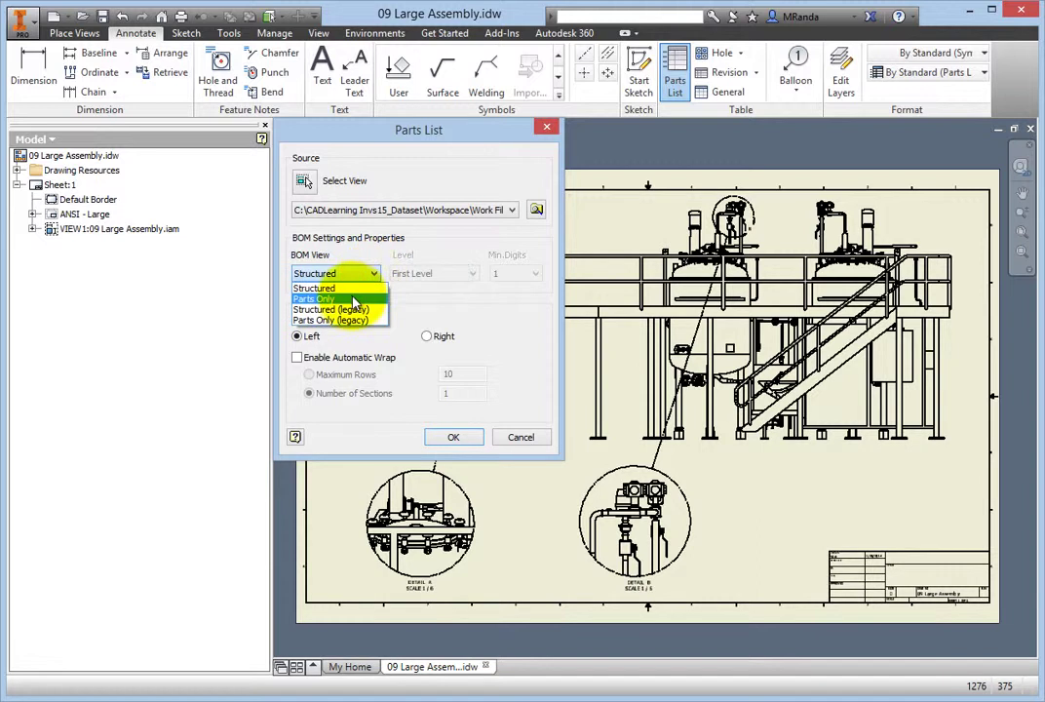
click(352, 298)
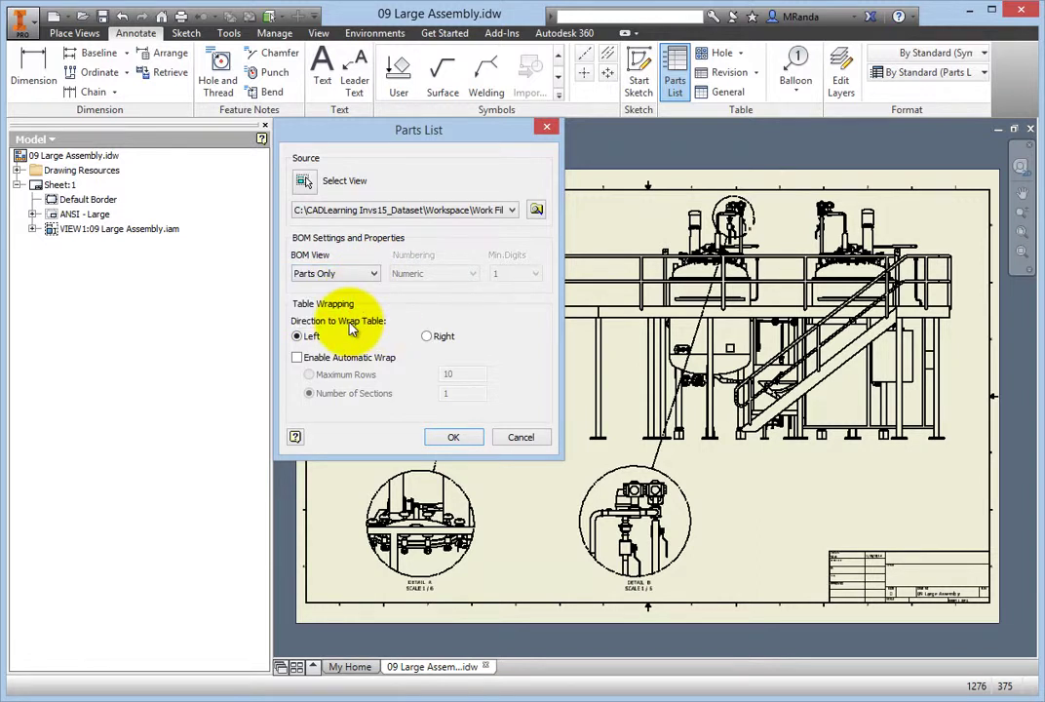
click(454, 436)
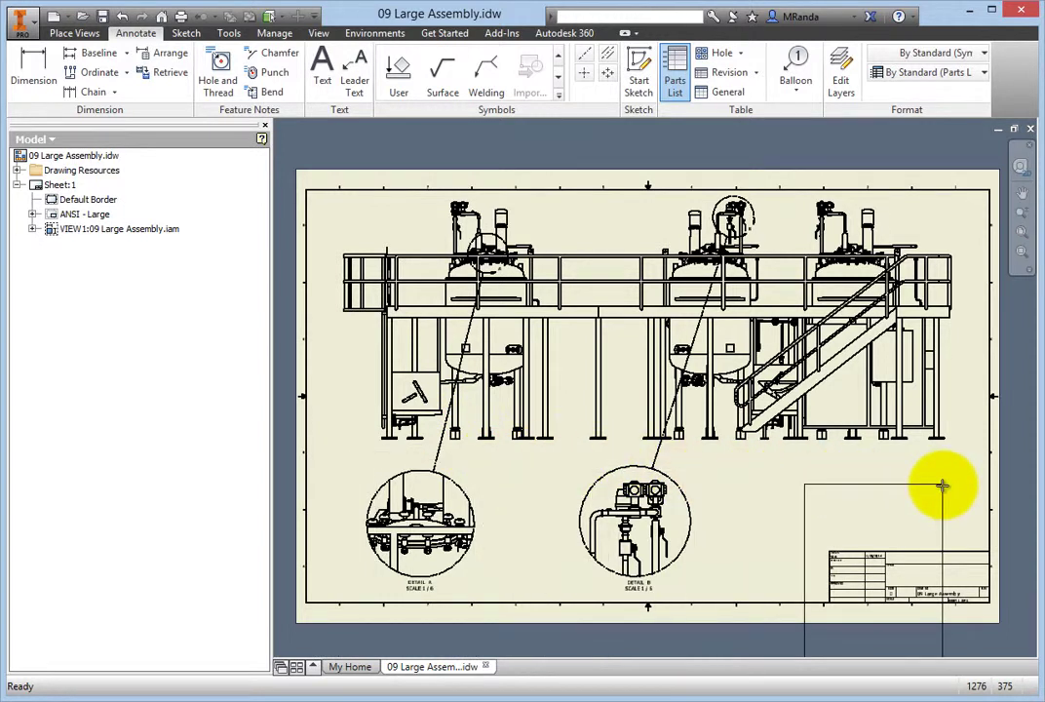
Zoom in and place the parts list at the right border corner above the title block
scroll(942, 485, up, 3)
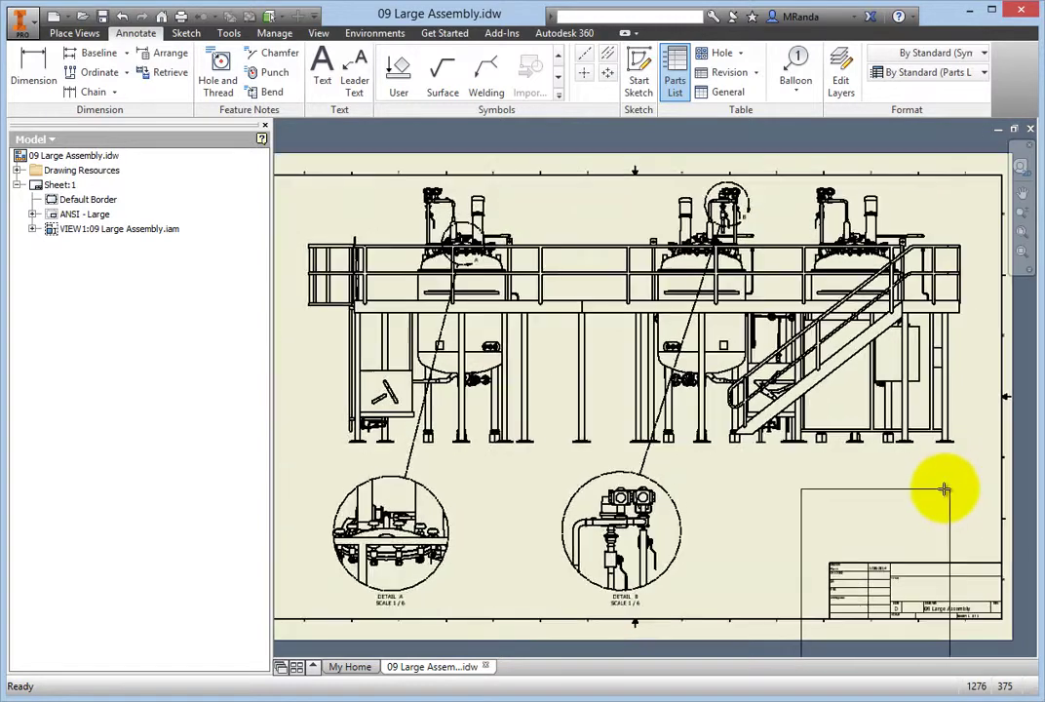
scroll(942, 494, up, 4)
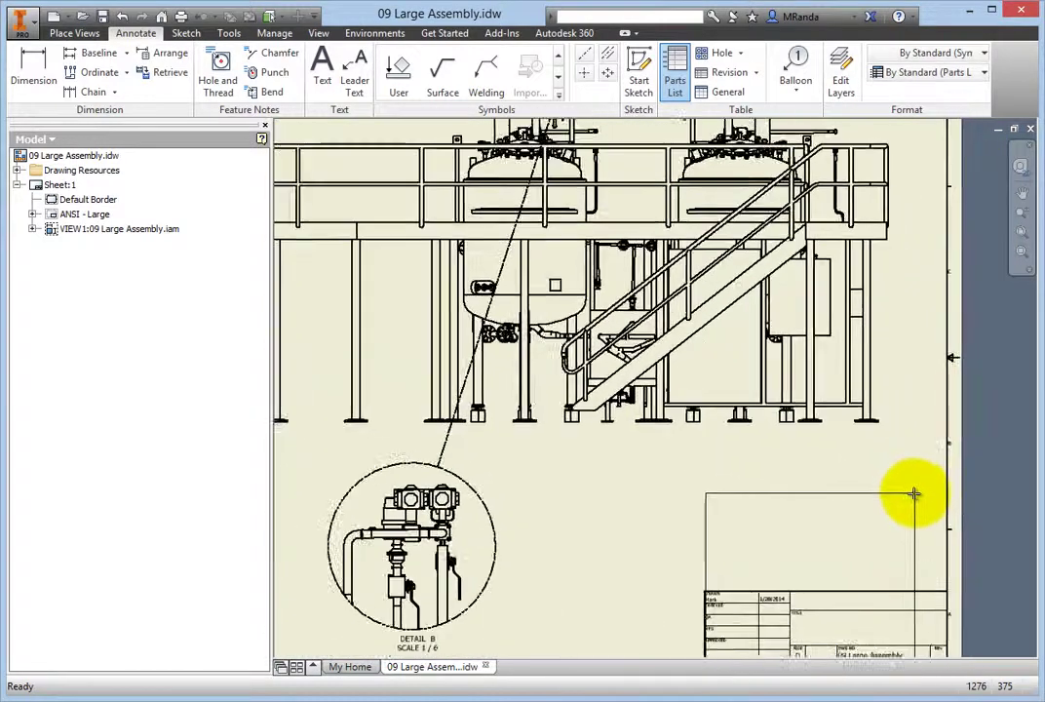
scroll(912, 493, up, 4)
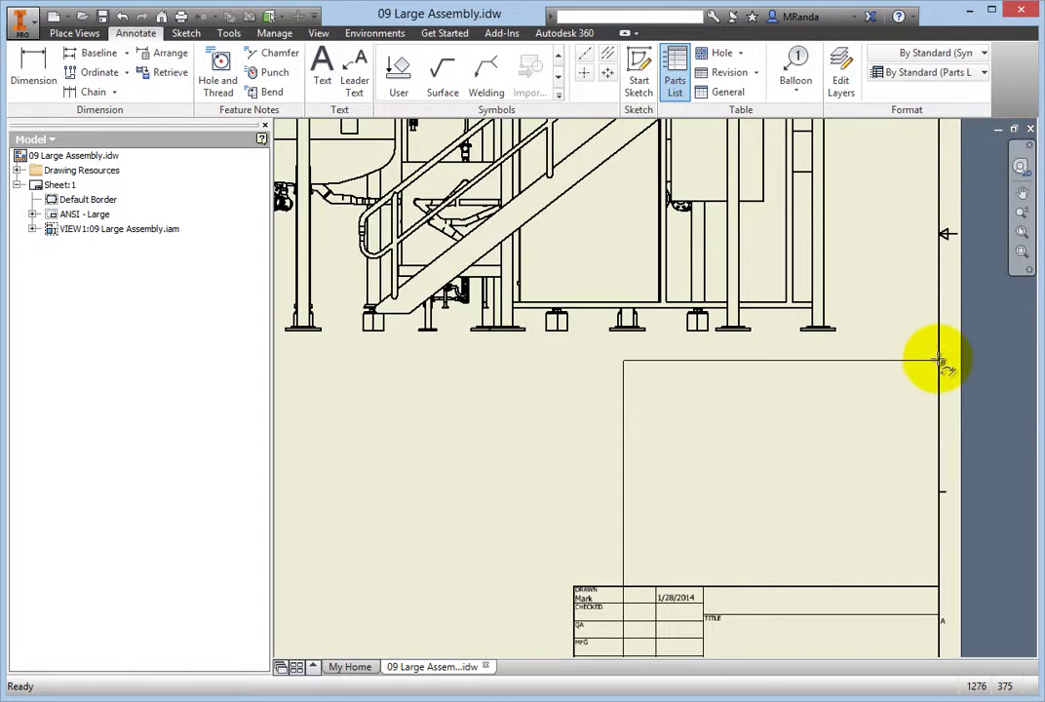
click(941, 356)
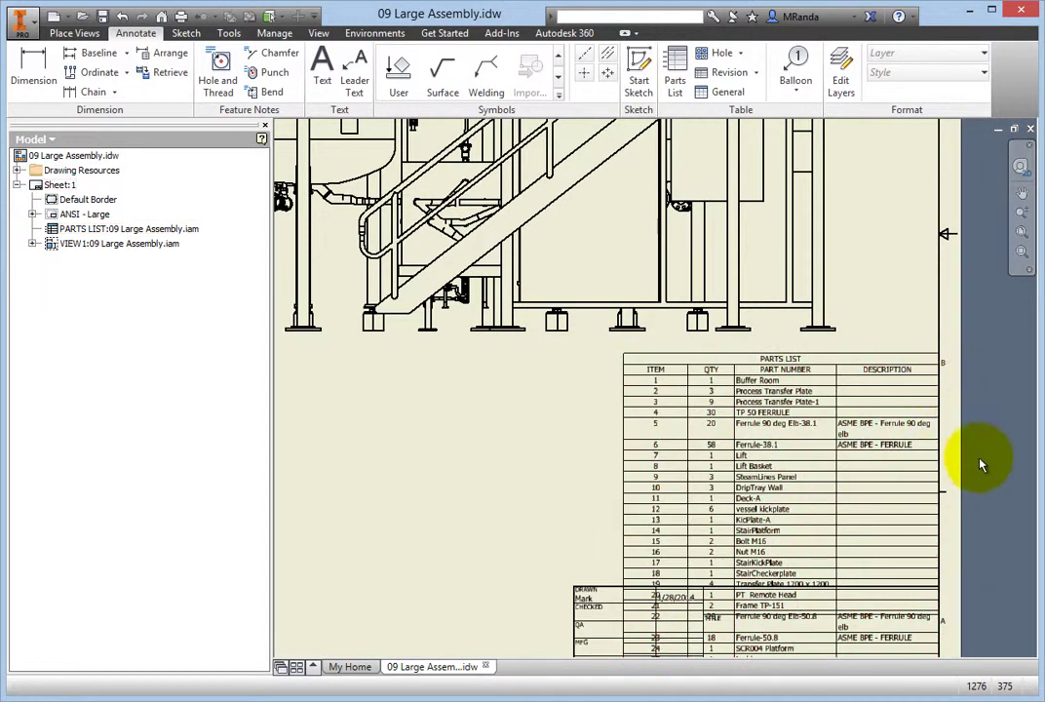
scroll(989, 484, down, 1)
scroll(990, 484, down, 5)
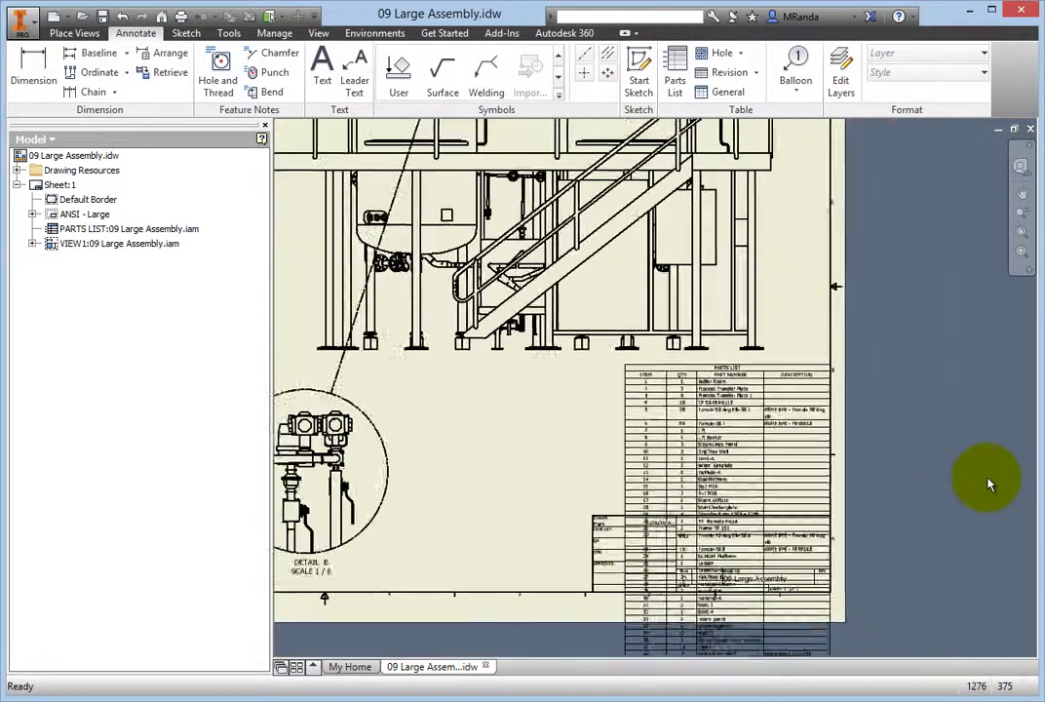
scroll(989, 487, down, 4)
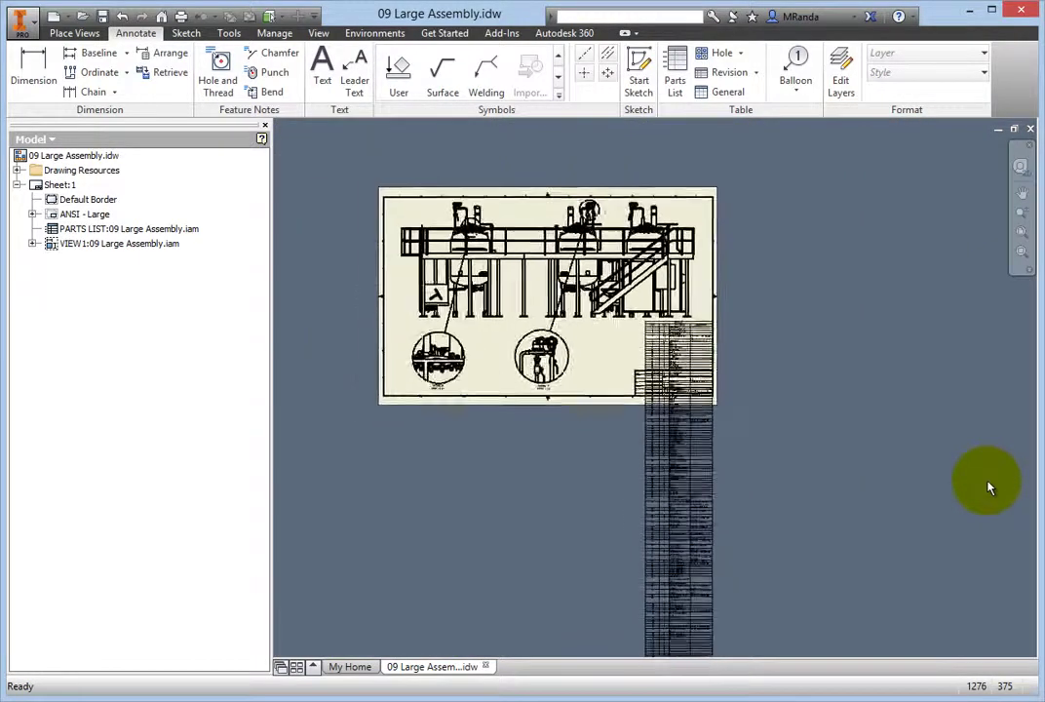
scroll(989, 488, down, 2)
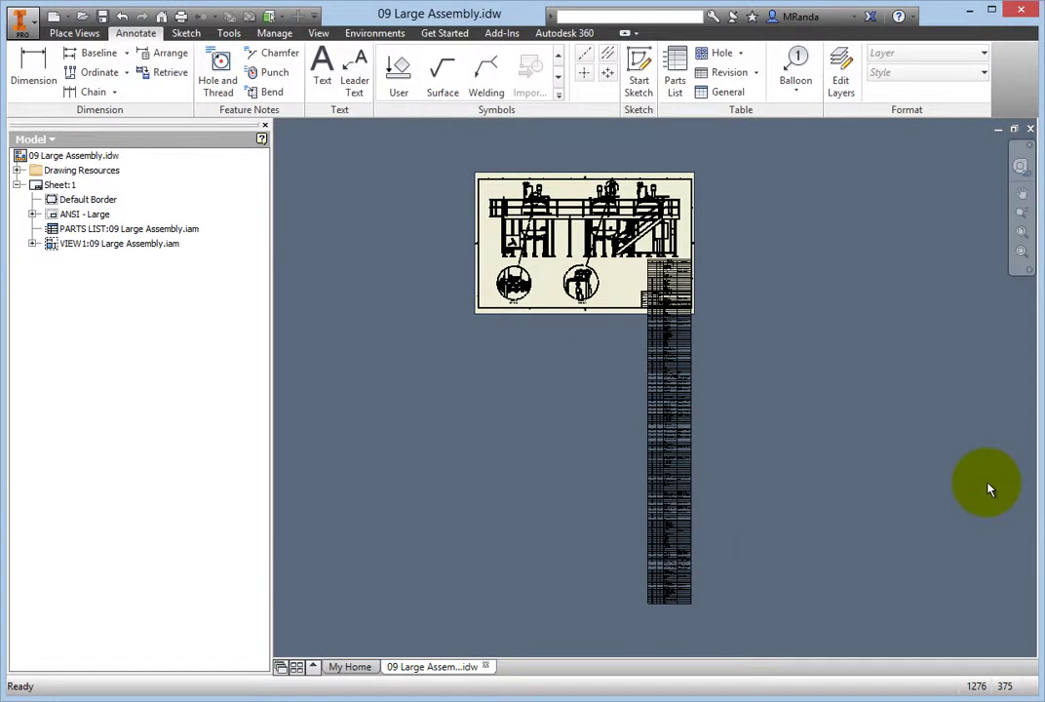
scroll(985, 488, up, 5)
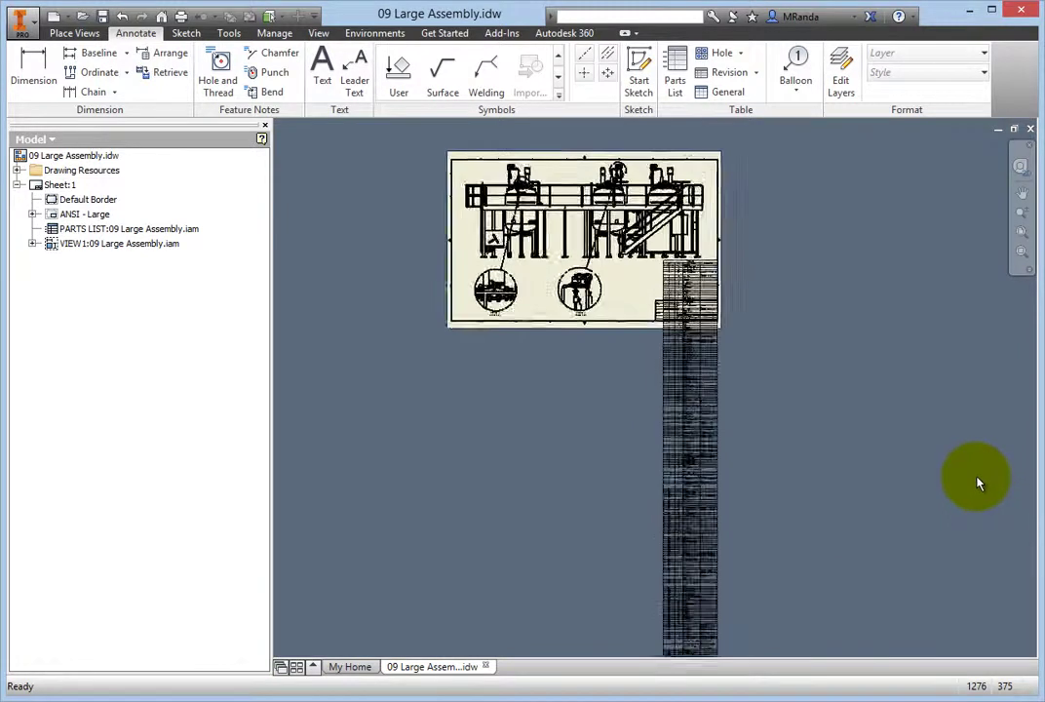
scroll(980, 488, up, 5)
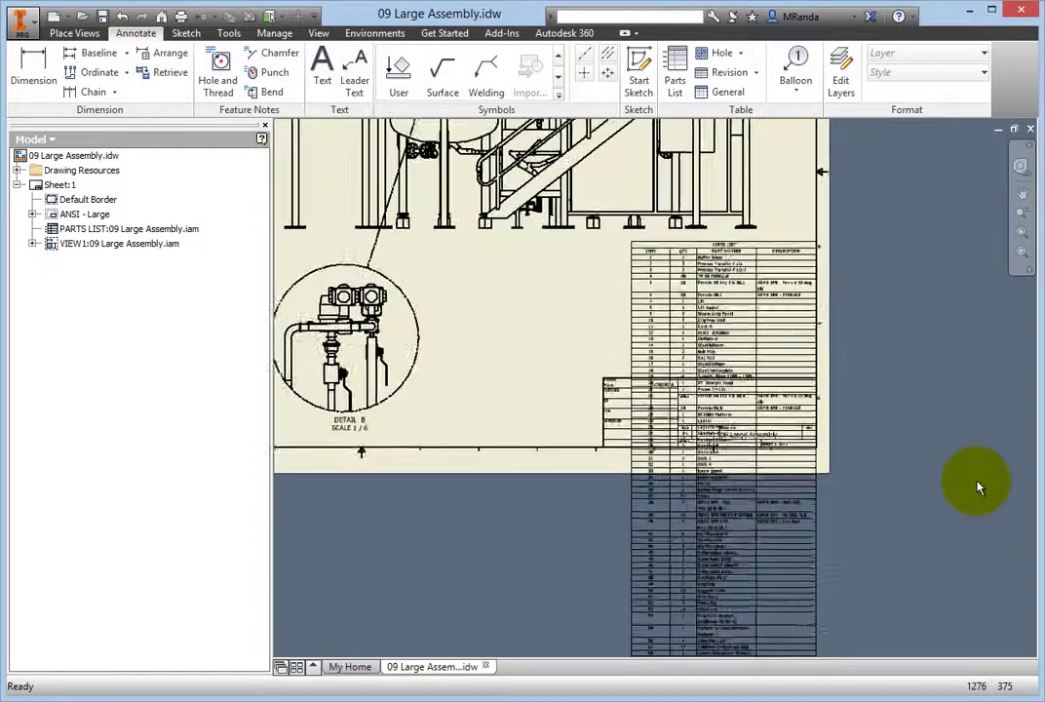
scroll(980, 488, up, 5)
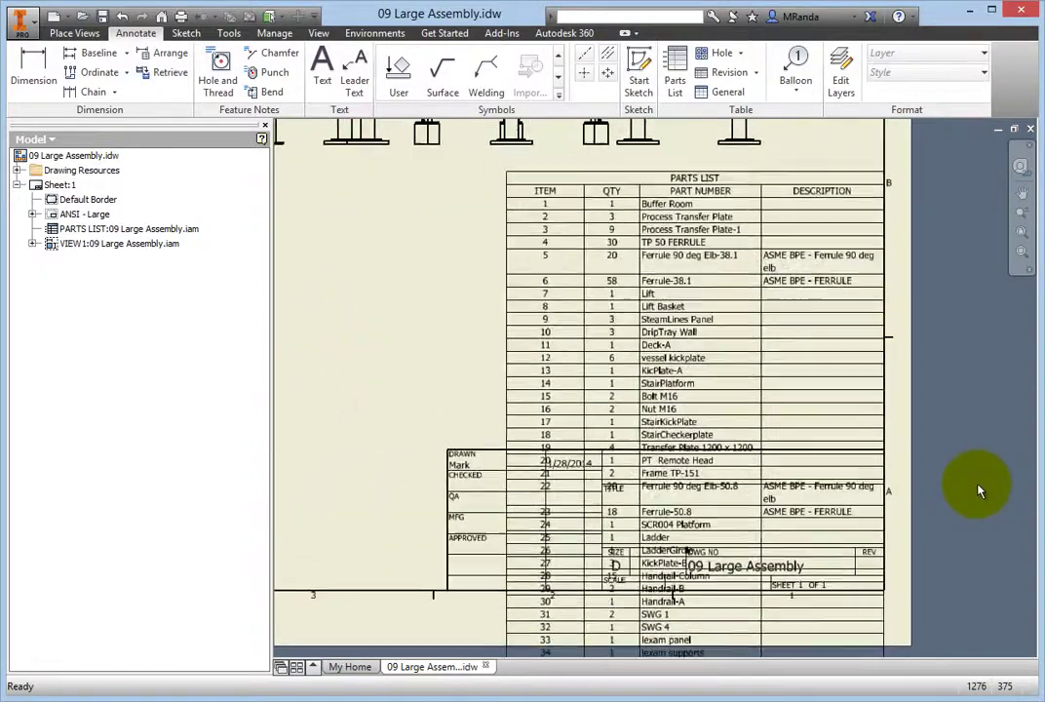
scroll(979, 488, up, 5)
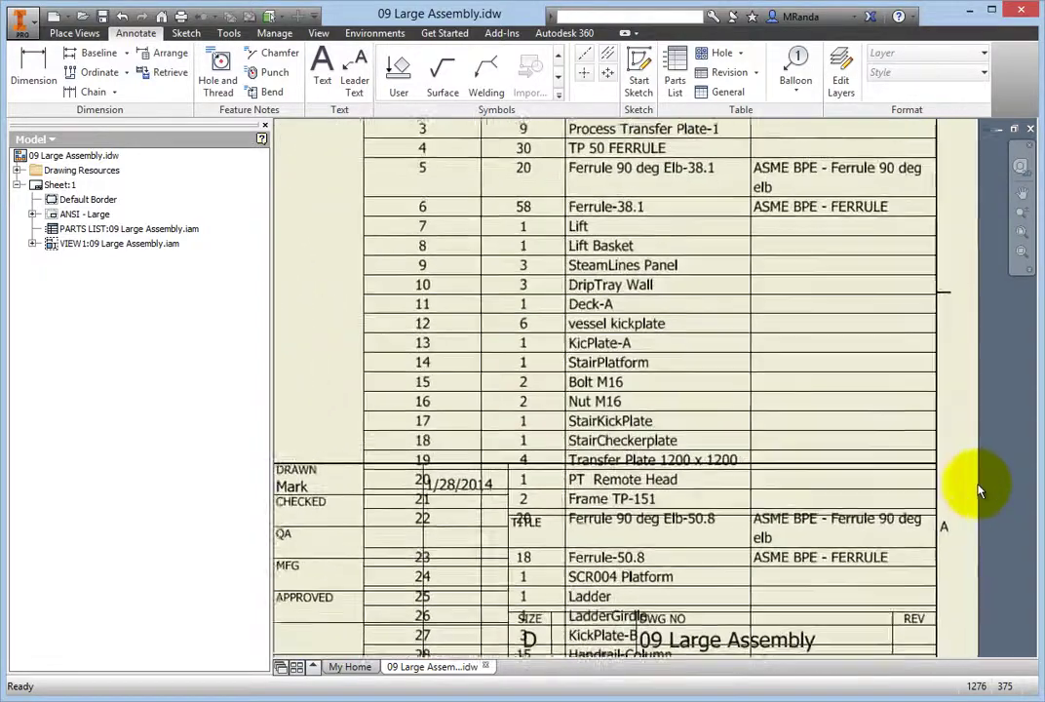
scroll(980, 488, up, 2)
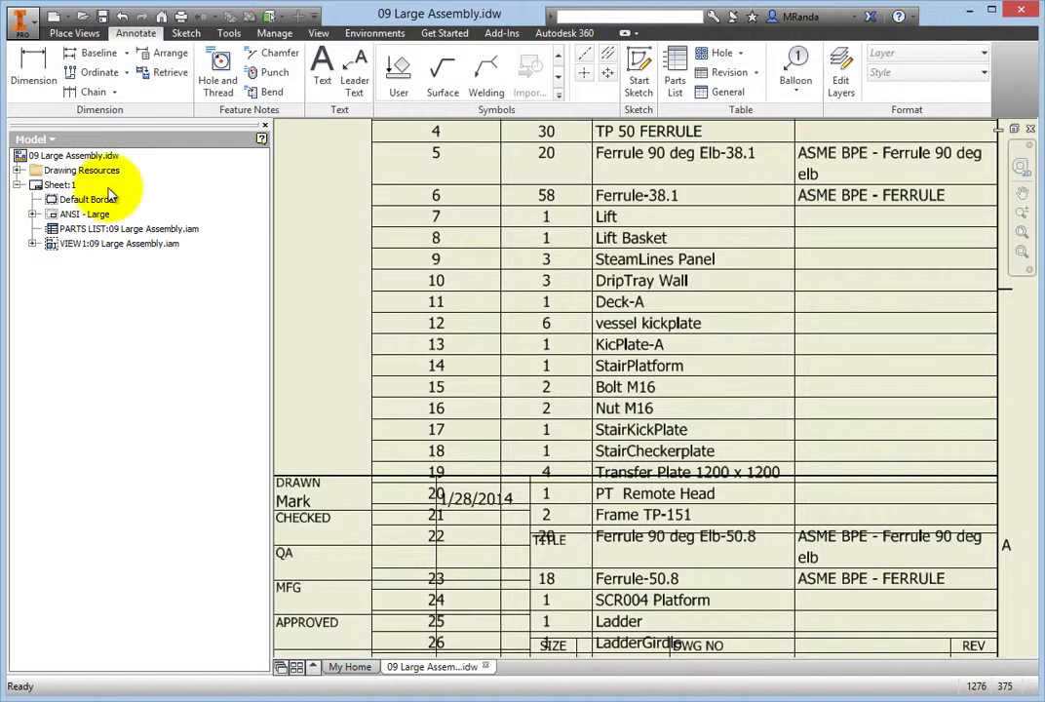
Add a blank Sheet:2 to the drawing, then make Sheet:1 active again
right_click(107, 161)
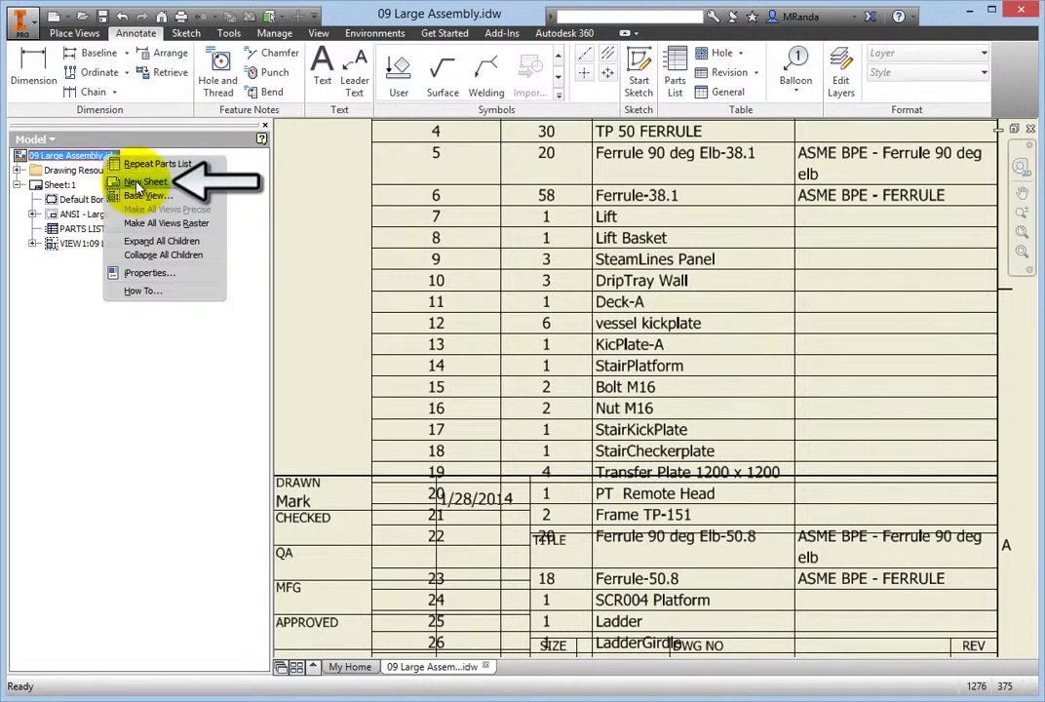
click(136, 180)
click(217, 270)
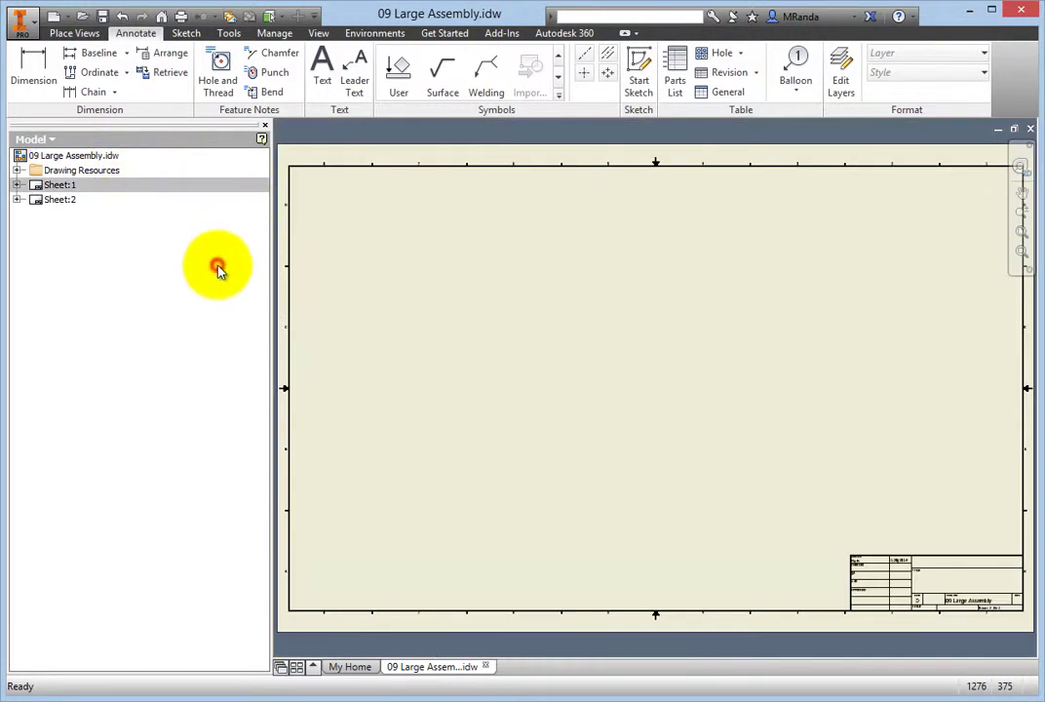
double_click(59, 185)
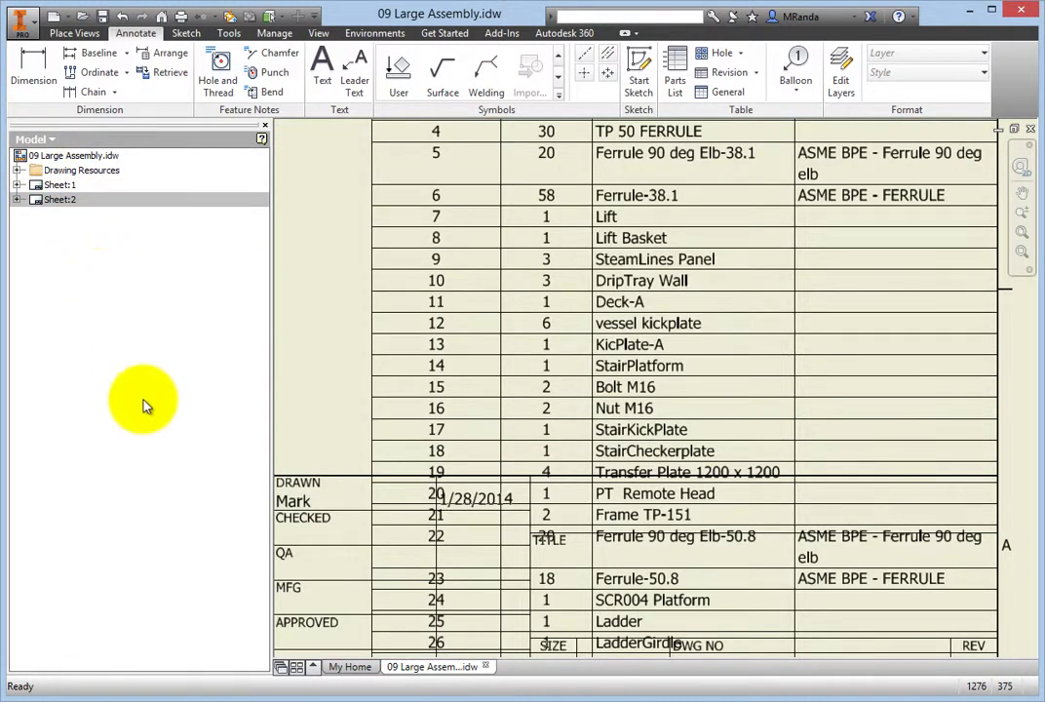
Split the parts list before item 19 and drag the new section off the sheet to the right
right_click(440, 475)
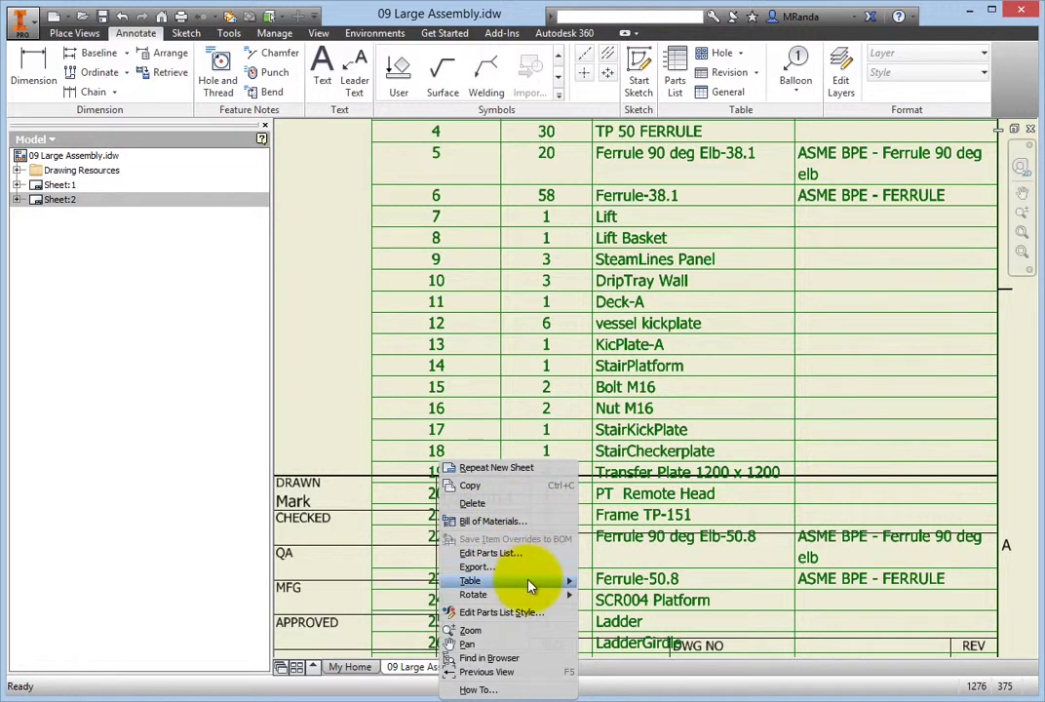
mouse_move(532, 584)
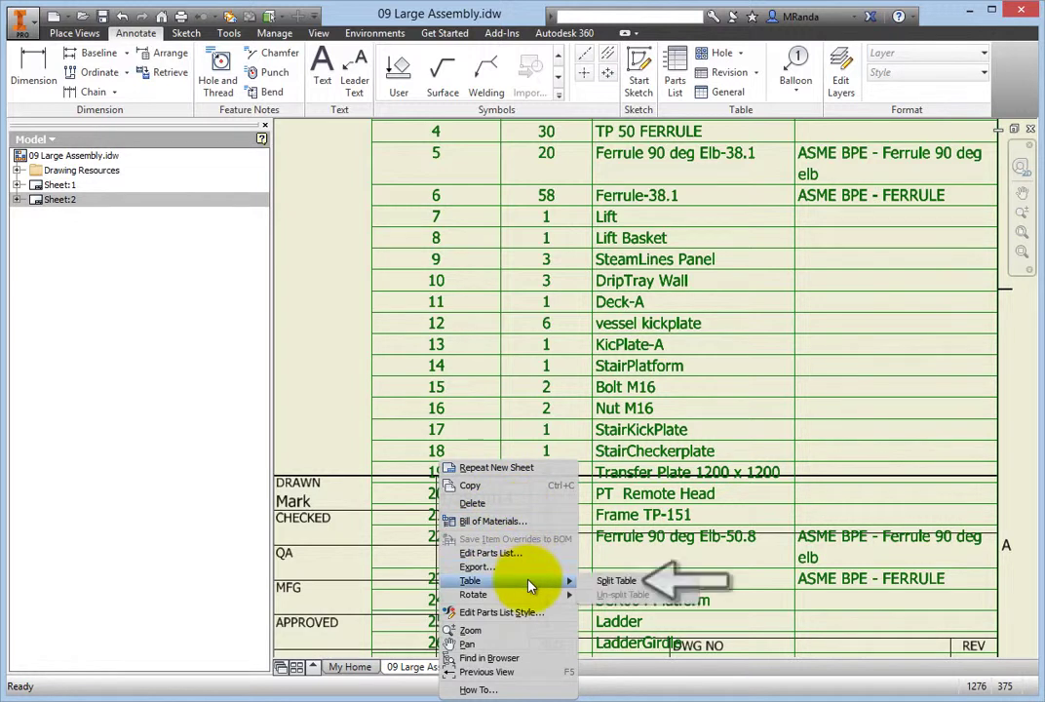
click(608, 580)
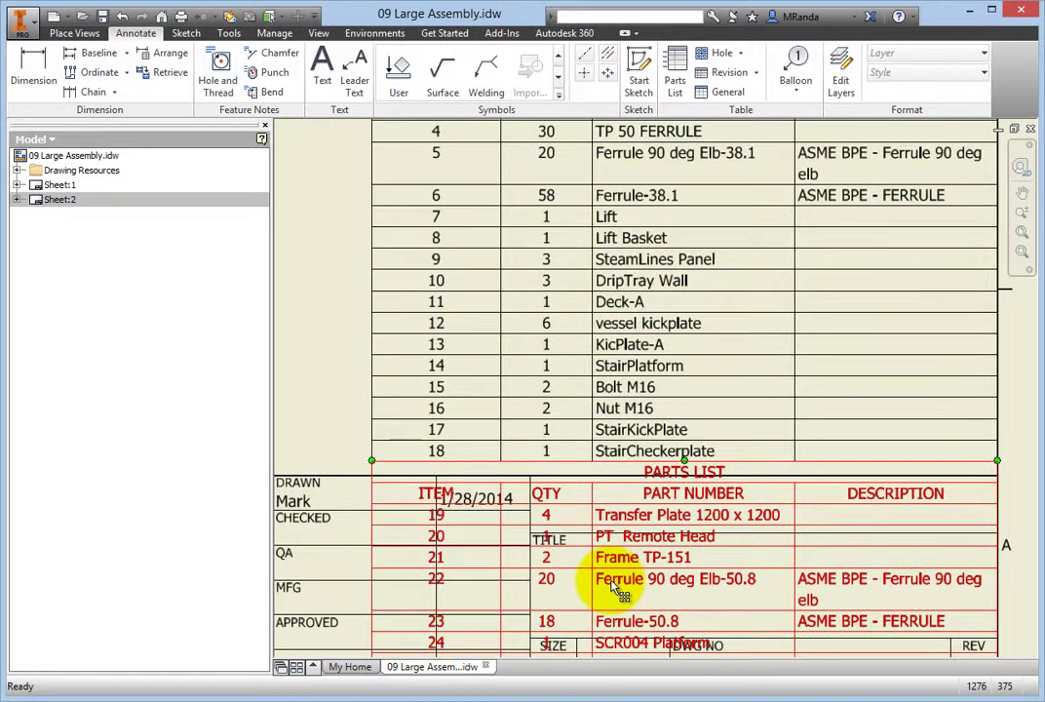
scroll(672, 583, down, 1)
scroll(673, 583, down, 3)
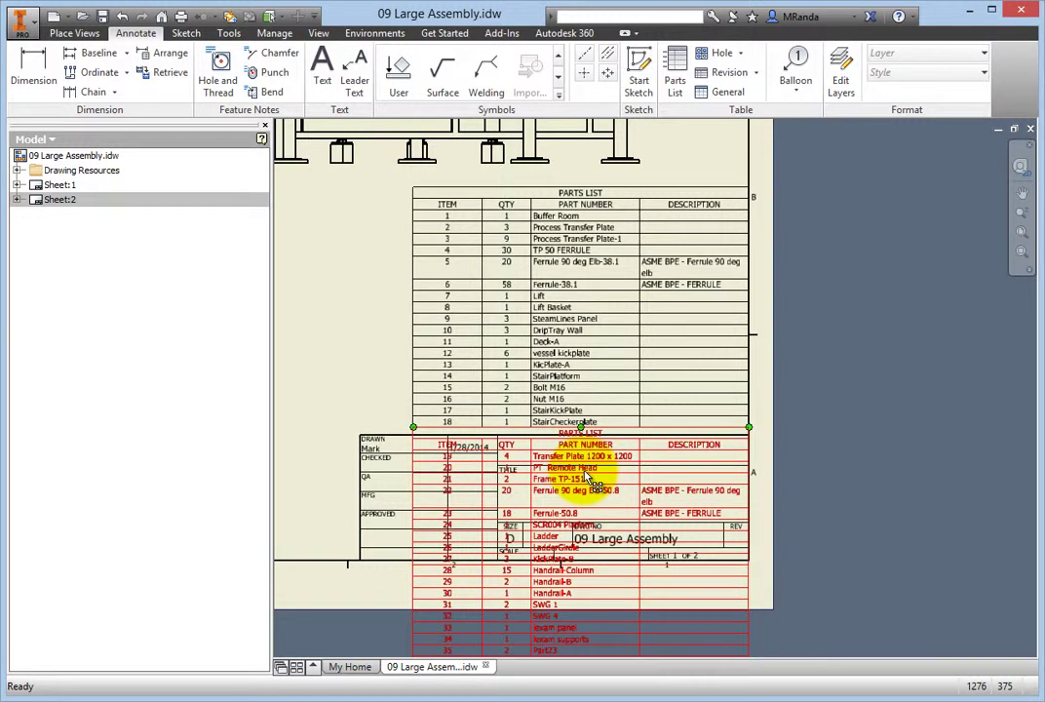
drag(601, 486, 943, 453)
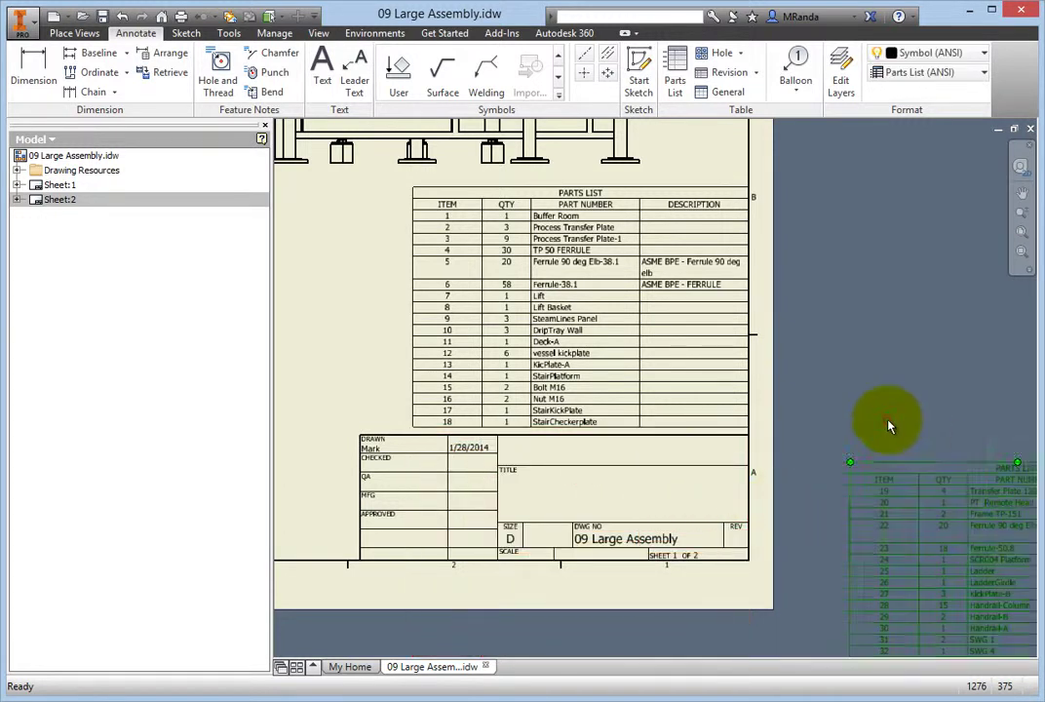
scroll(887, 424, down, 3)
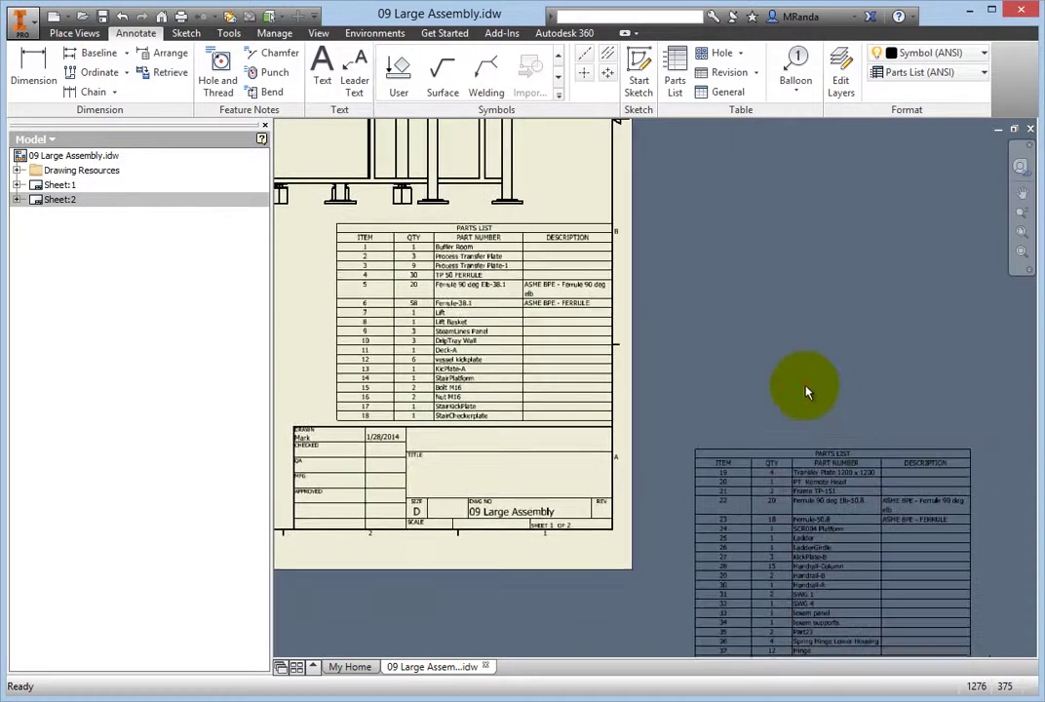
click(807, 392)
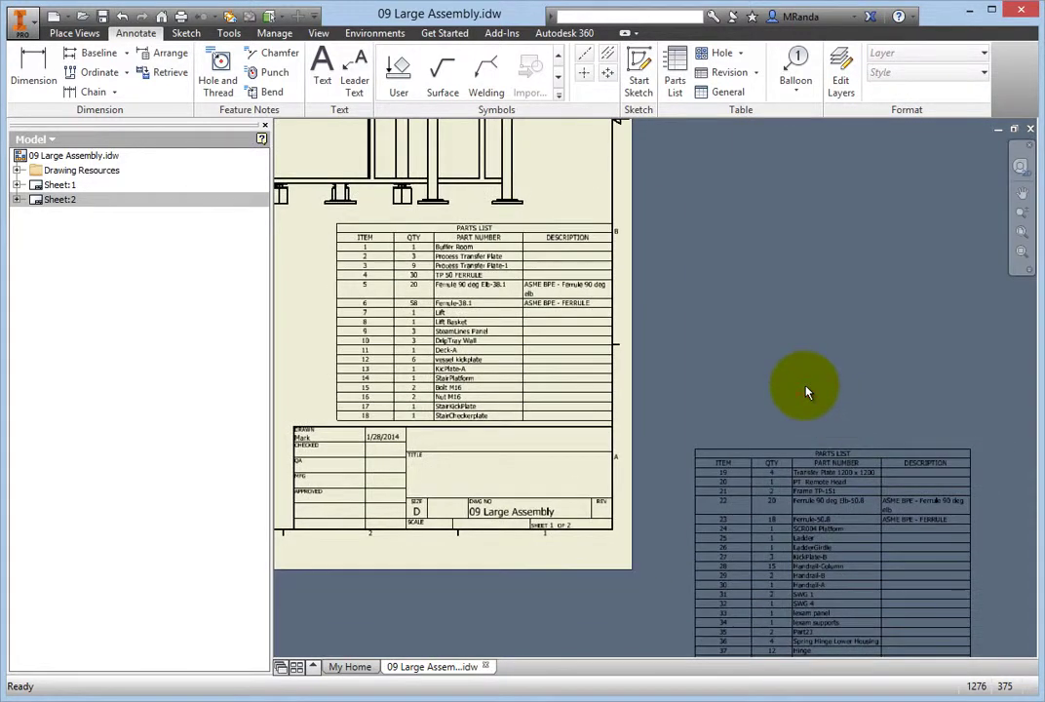
Expand Sheet:1's PARTS LIST node and move the item-19 section onto Sheet:2
click(18, 186)
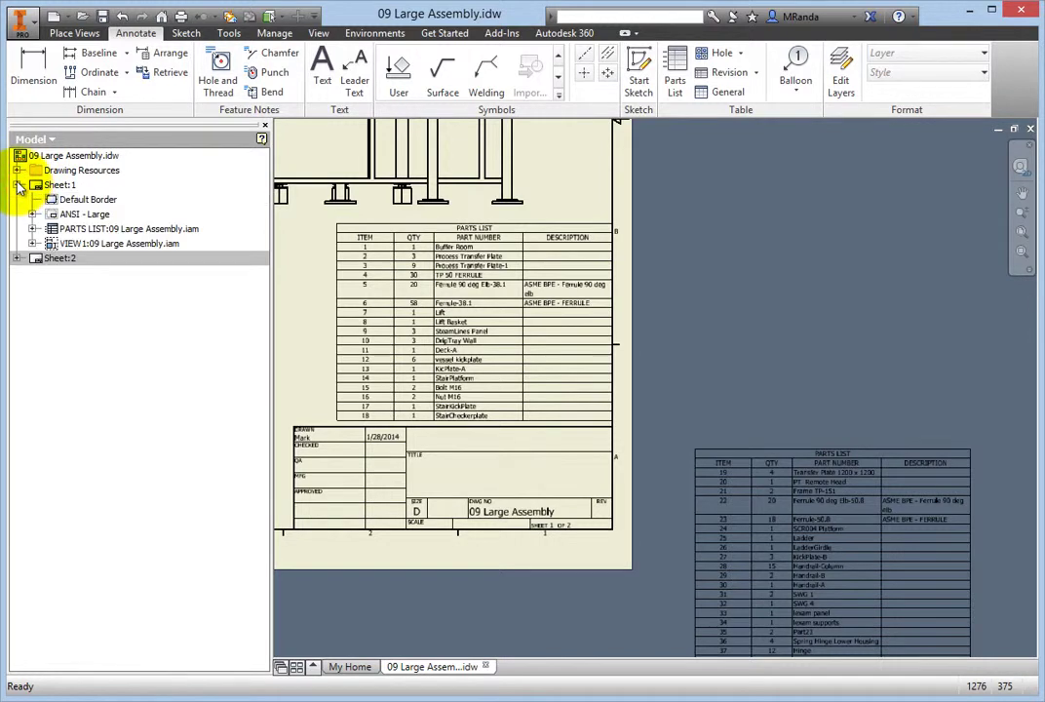
click(32, 229)
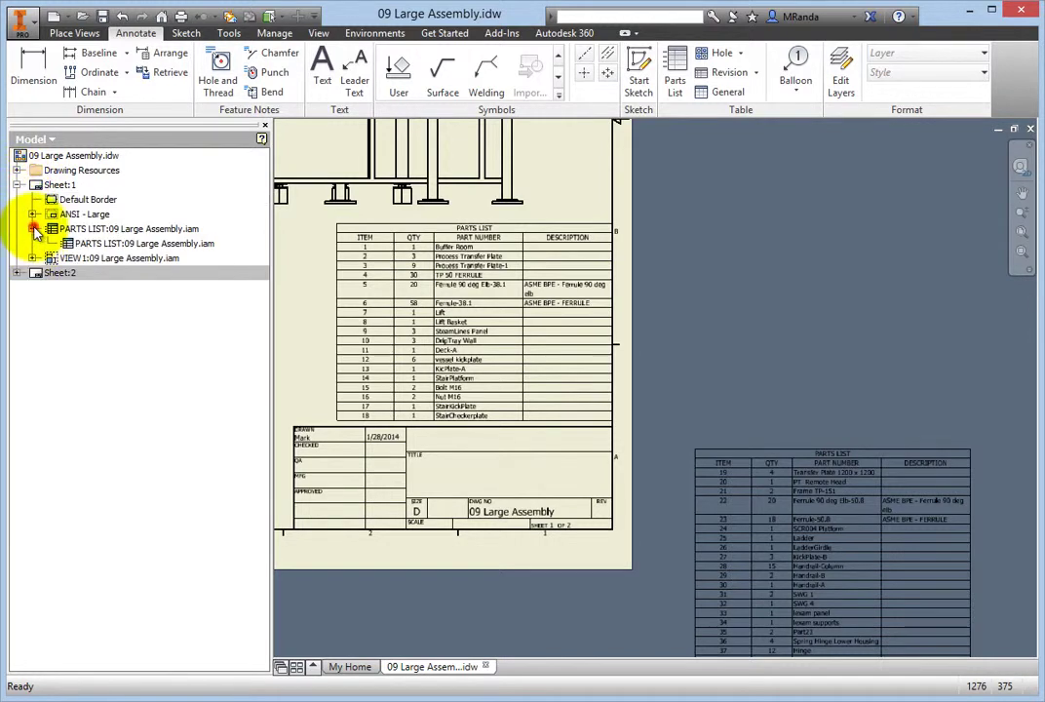
click(195, 247)
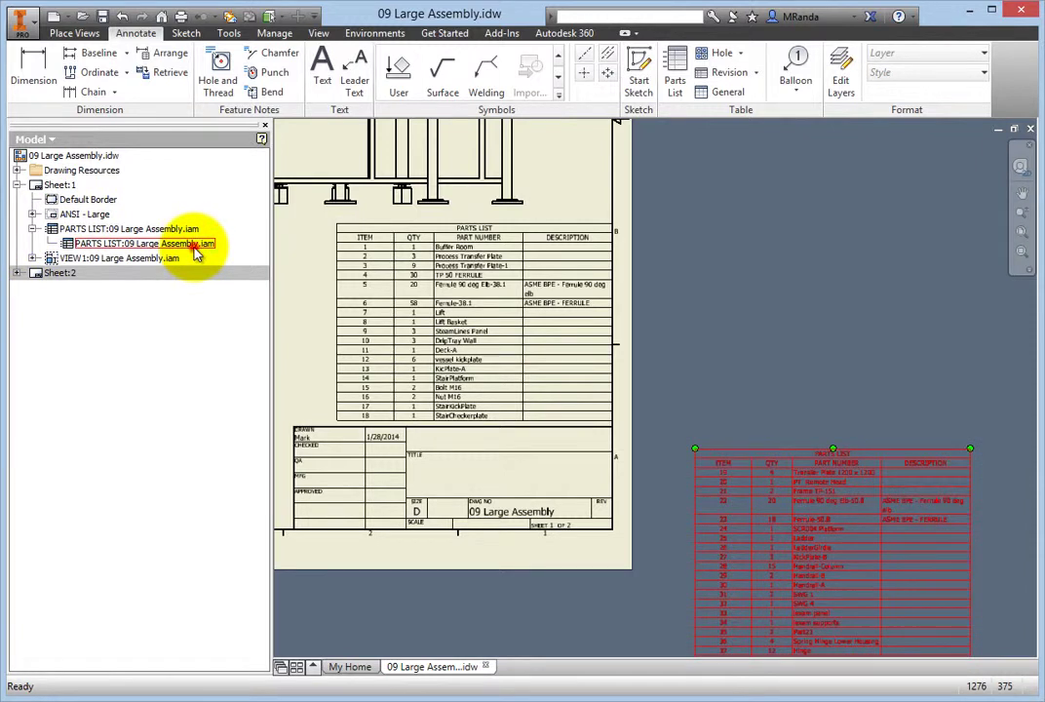
click(199, 245)
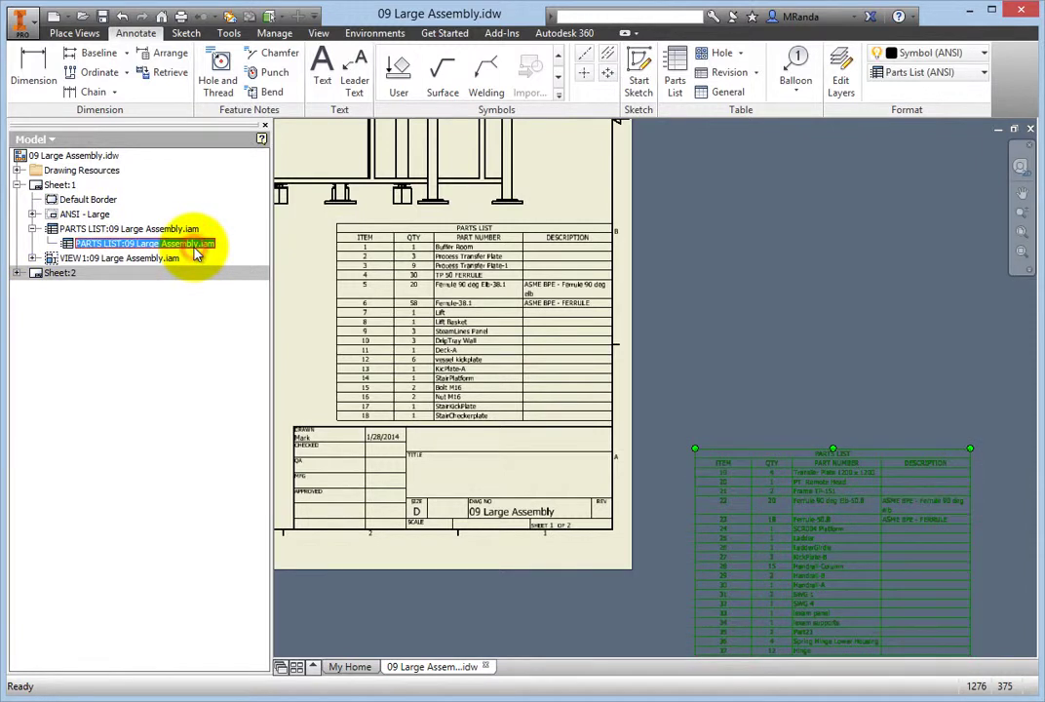
click(207, 353)
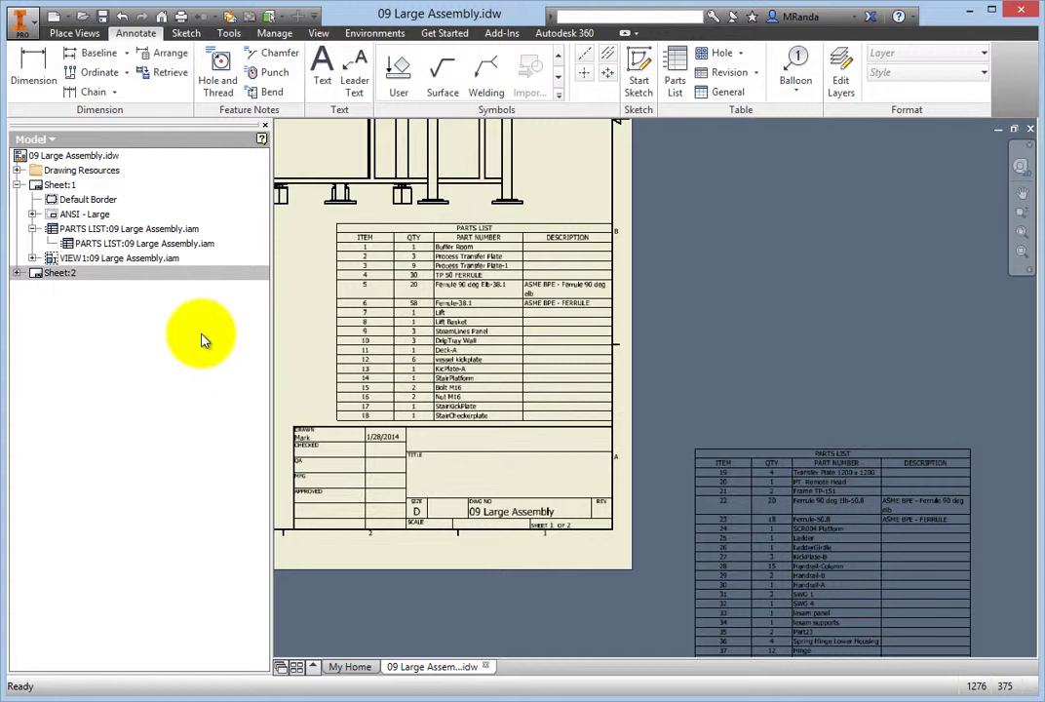
drag(76, 251, 85, 289)
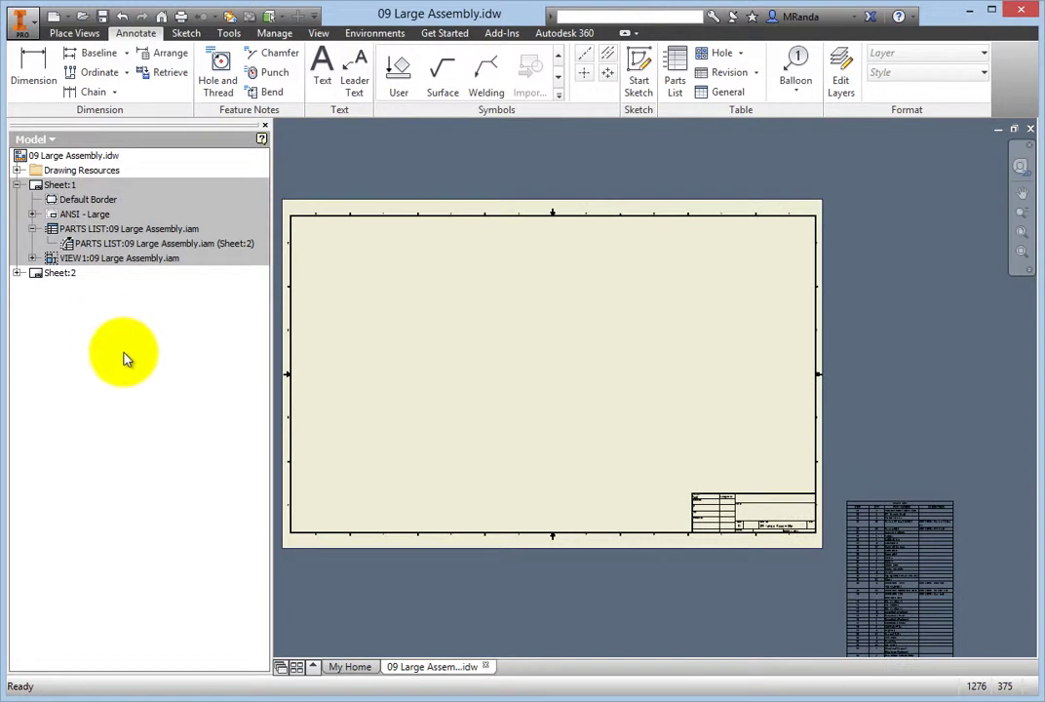
Drag the off-sheet parts list section into Sheet:2's top-left border corner
click(910, 583)
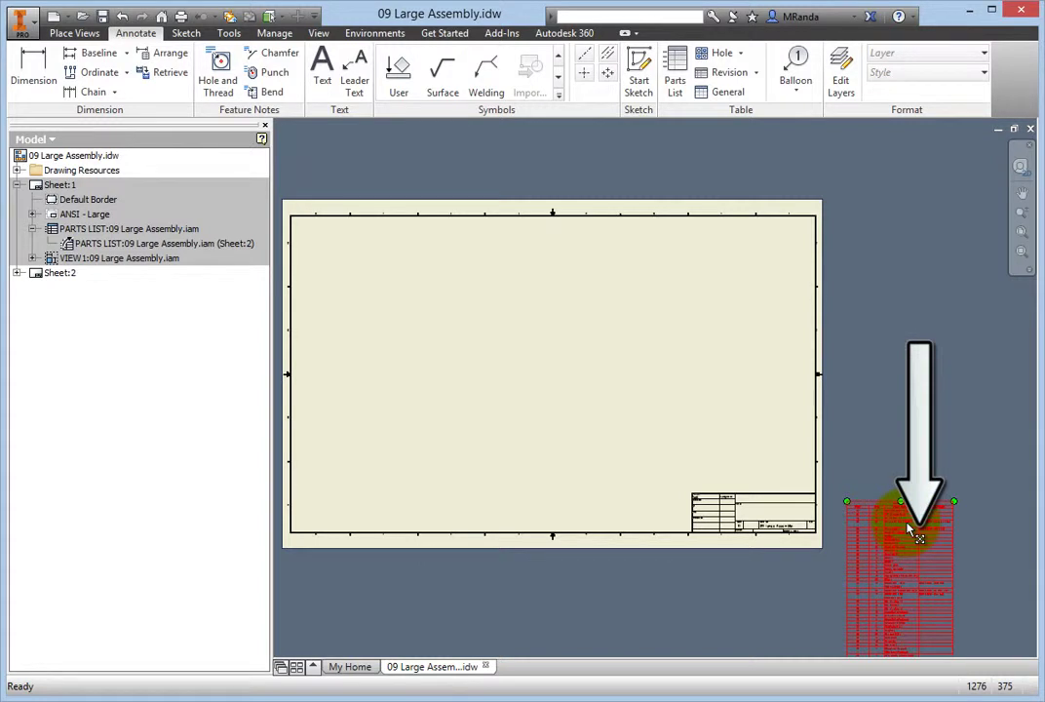
drag(909, 533, 346, 234)
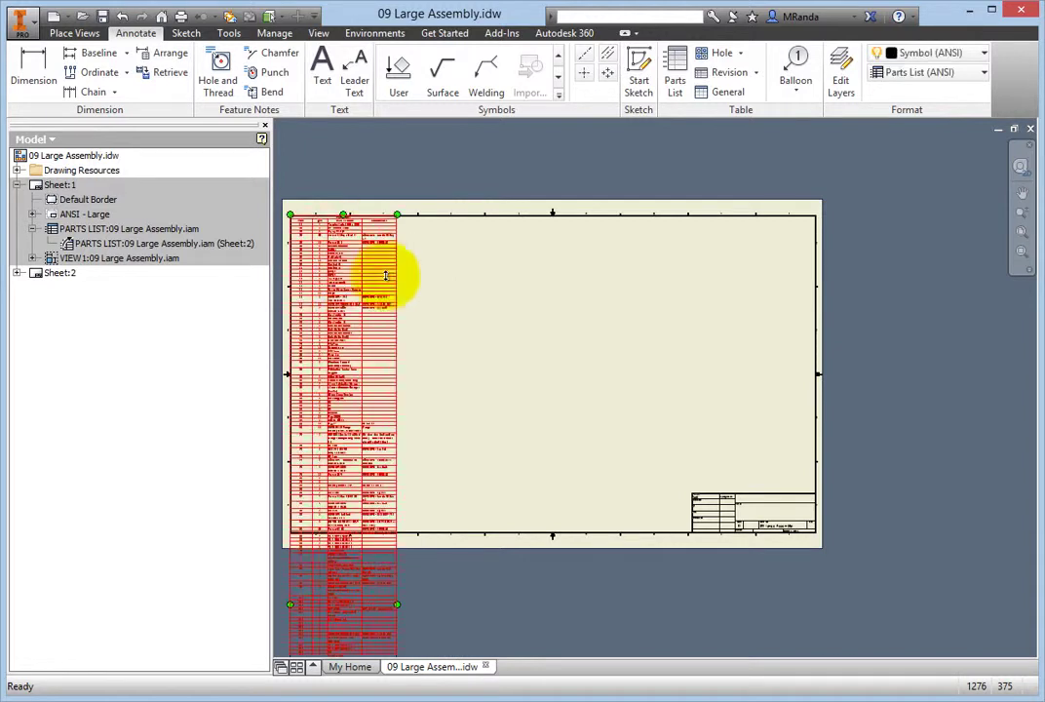
click(490, 333)
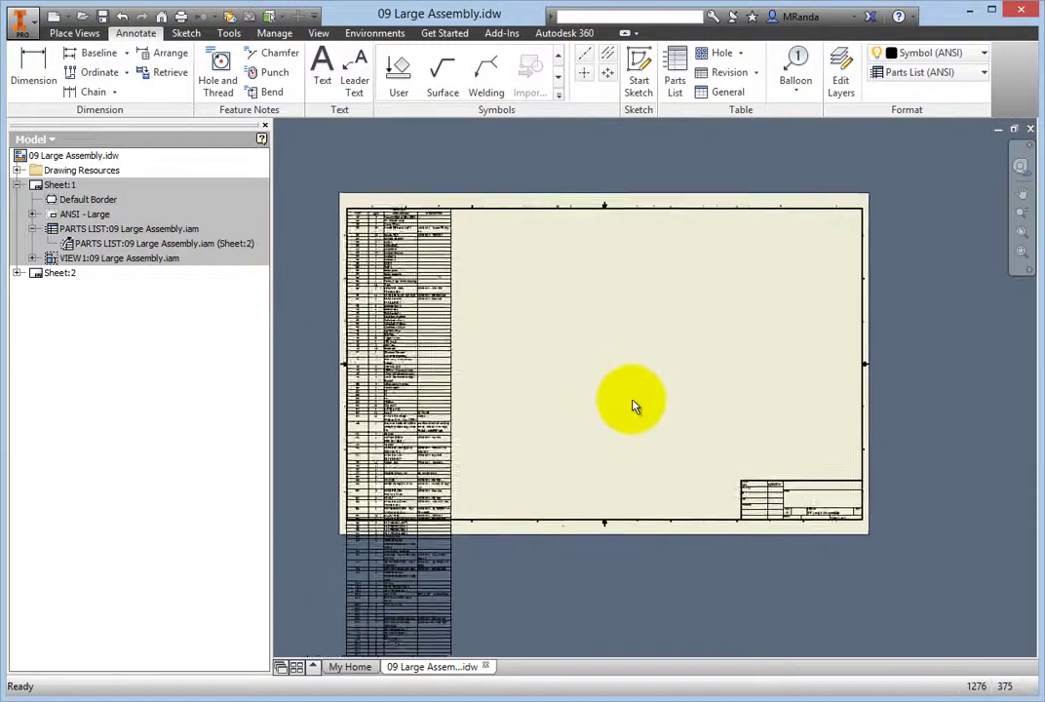
Split the table at item 88 and set that section top-aligned beside the first column
scroll(689, 414, up, 5)
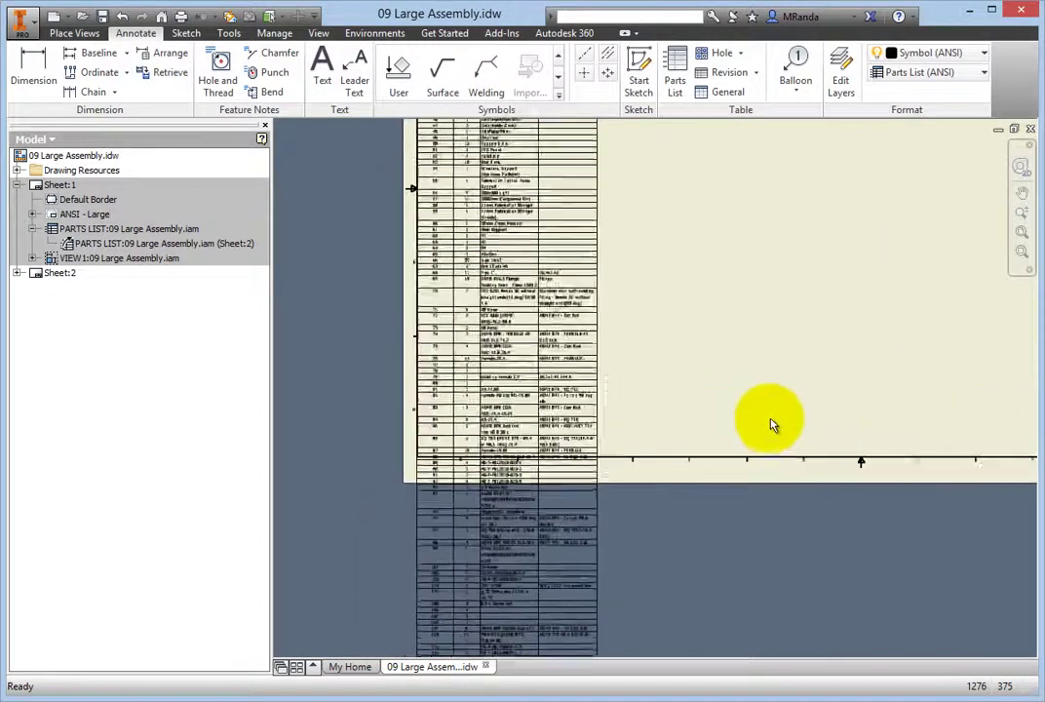
scroll(873, 451, up, 5)
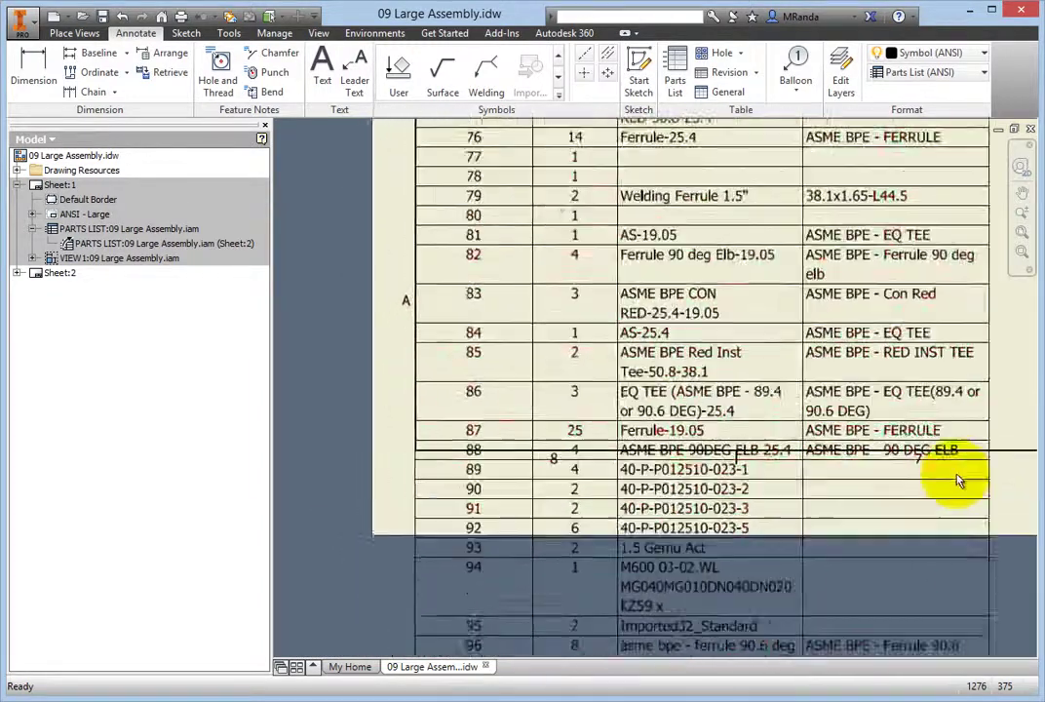
click(529, 453)
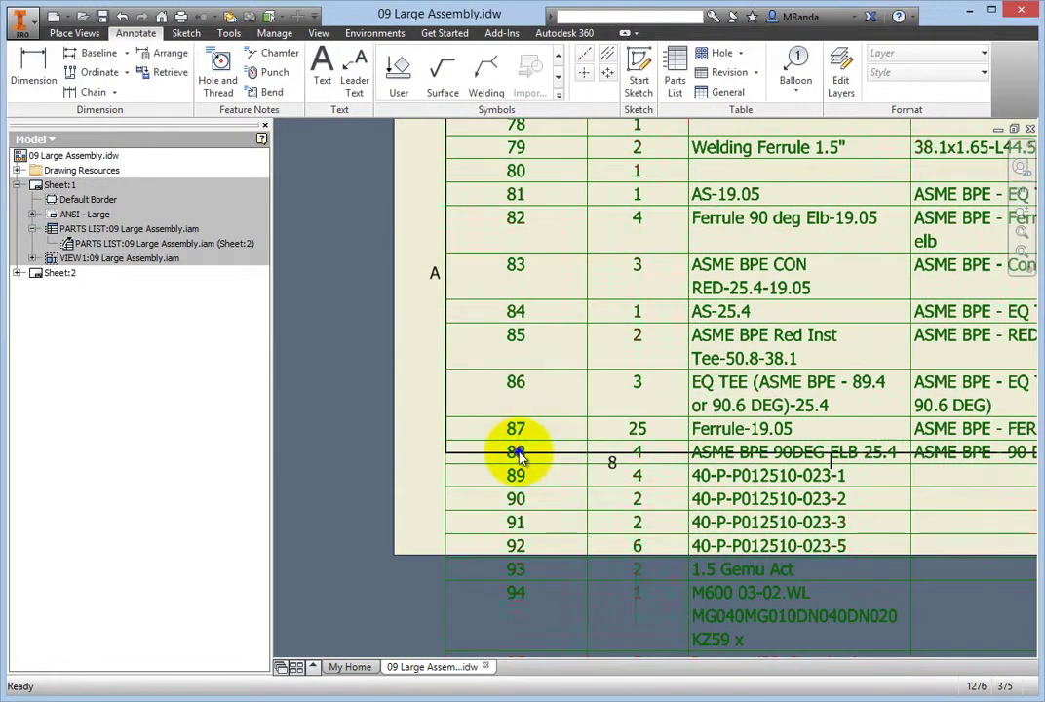
right_click(521, 457)
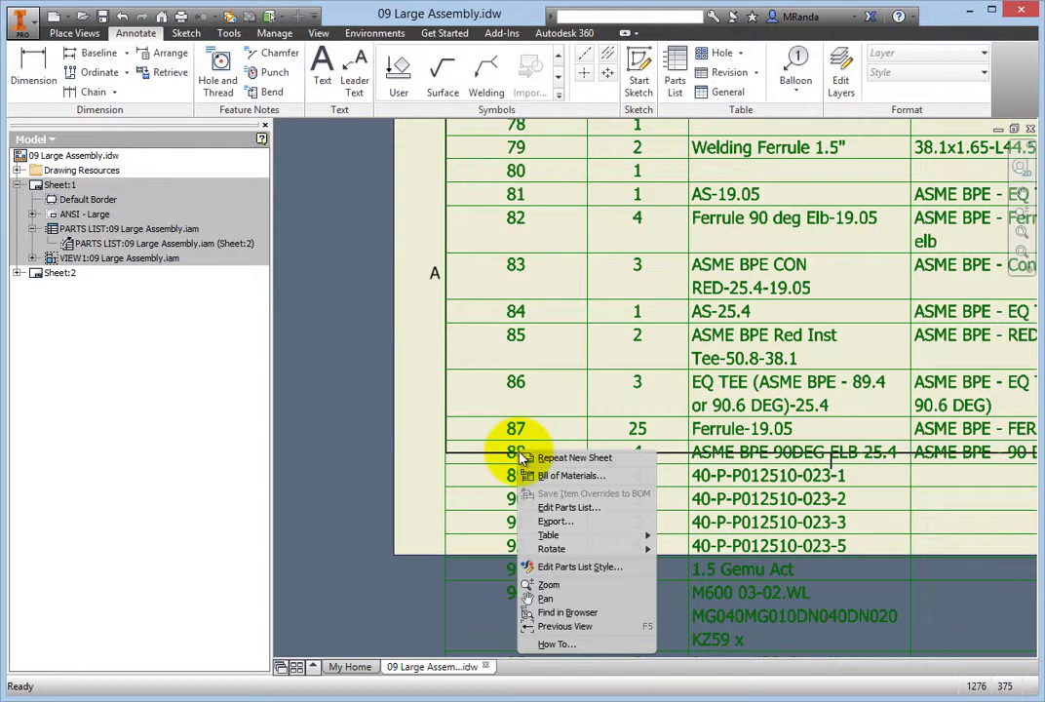
mouse_move(581, 539)
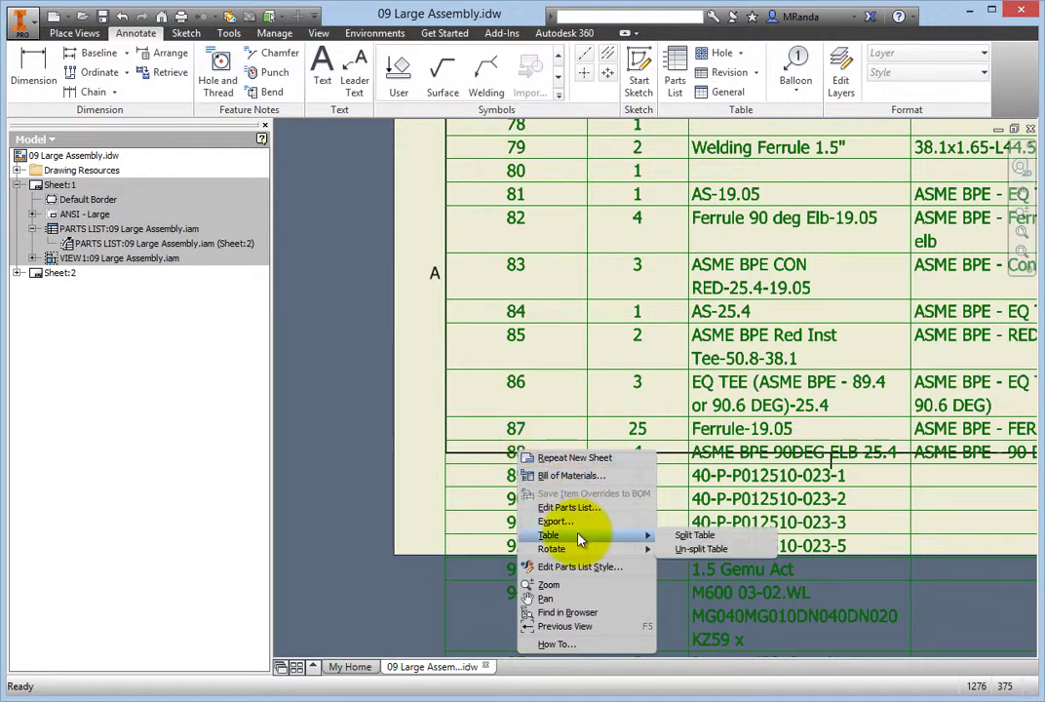
click(699, 535)
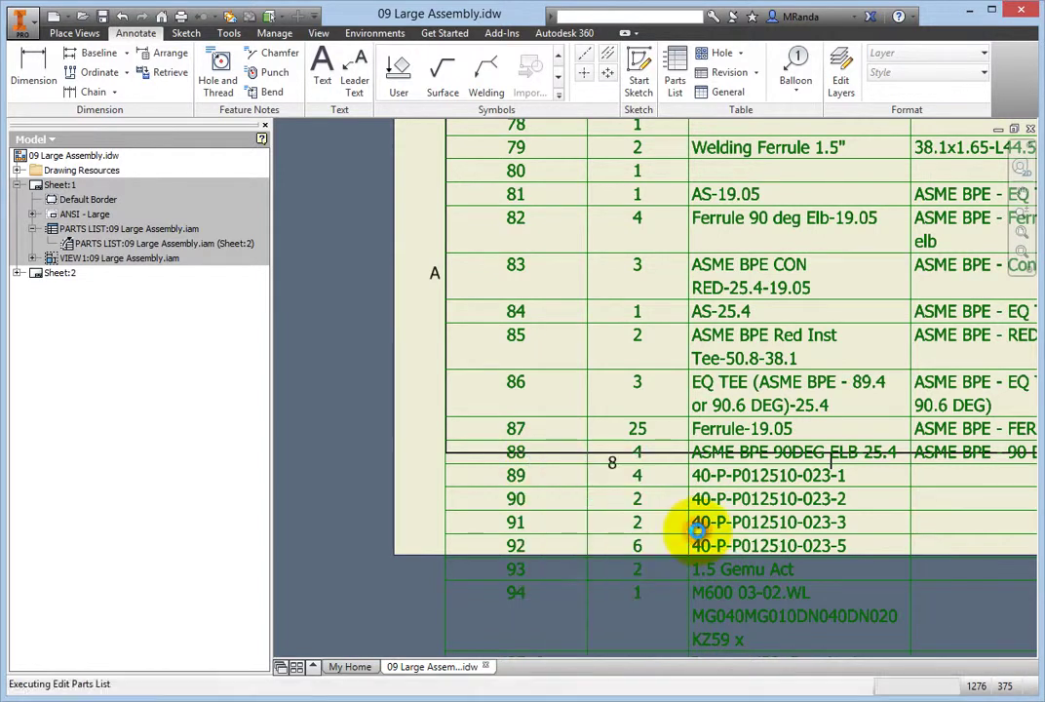
scroll(699, 538, down, 3)
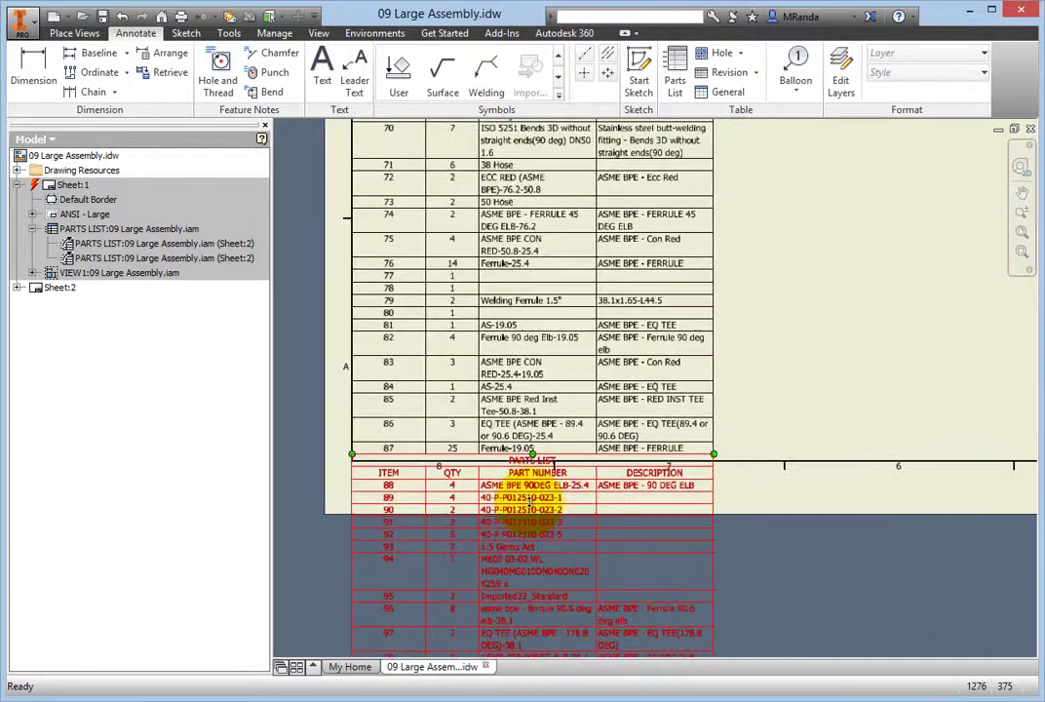
drag(532, 507, 926, 195)
scroll(926, 195, down, 5)
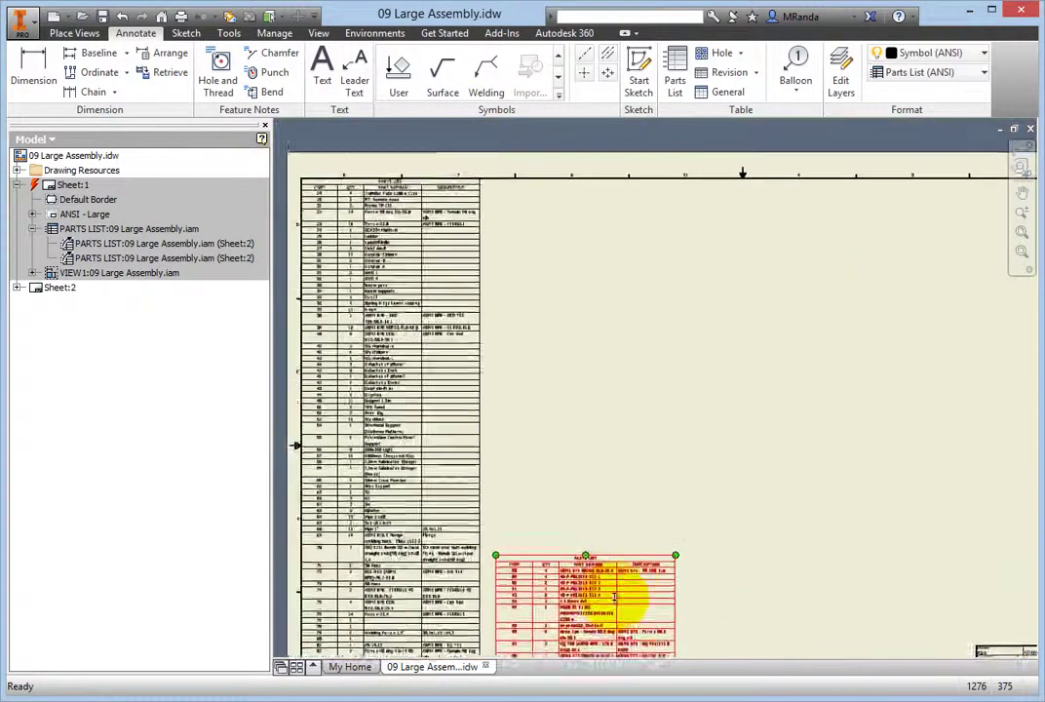
drag(595, 597, 579, 234)
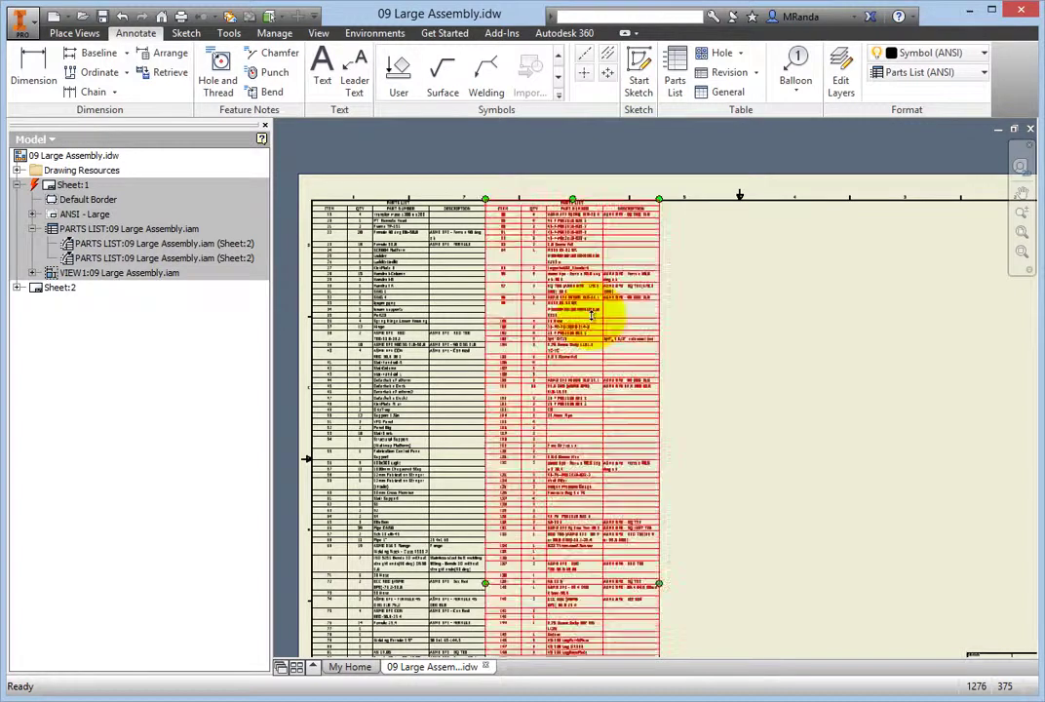
Split the table at item 159 and align that section as a third column at the top
scroll(580, 489, down, 5)
scroll(581, 489, down, 3)
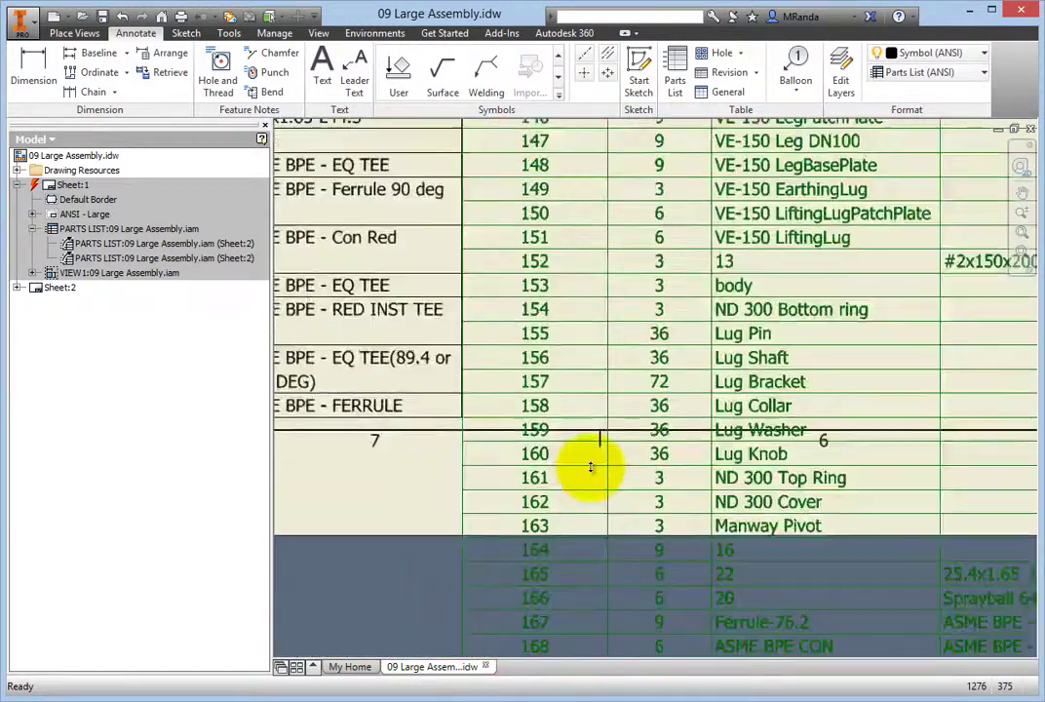
right_click(525, 440)
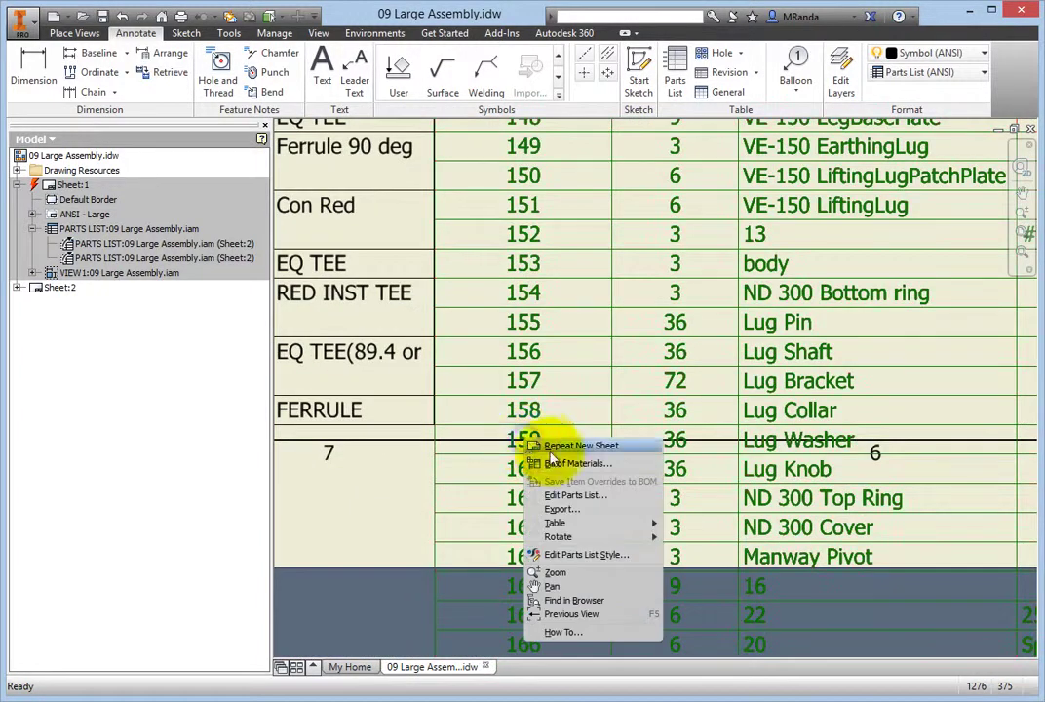
mouse_move(645, 525)
click(690, 523)
scroll(692, 537, up, 10)
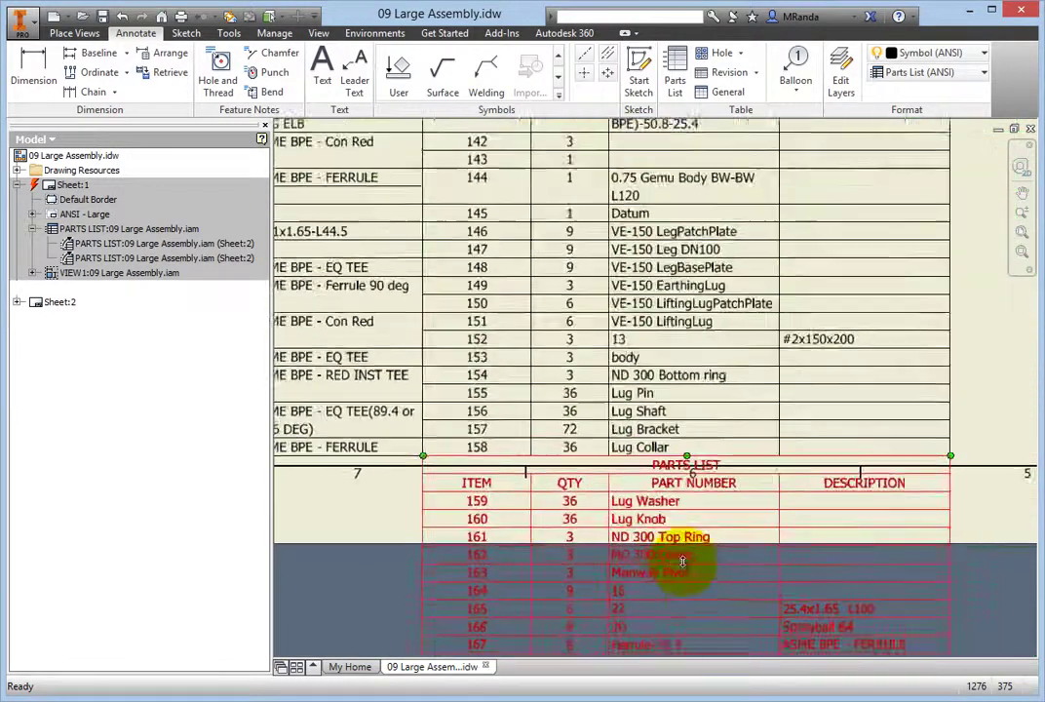
key(Escape)
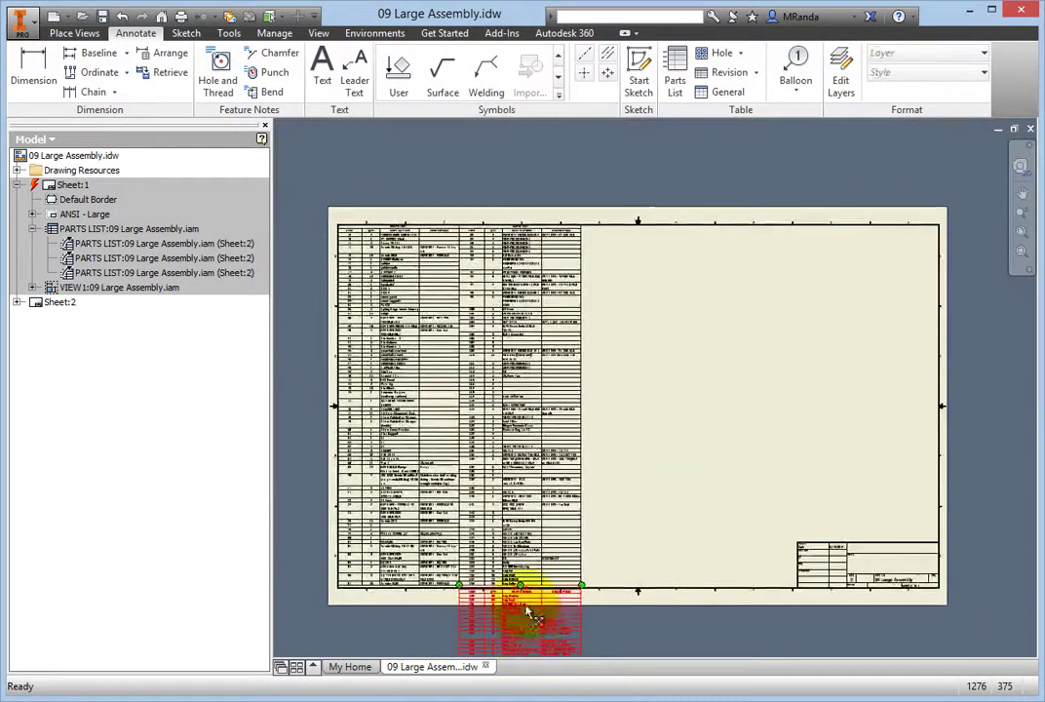
drag(523, 605, 671, 251)
scroll(672, 254, up, 8)
drag(787, 414, 735, 350)
Expand Sheet:2 and its PARTS LIST node to reveal the three sections, then zoom all
click(240, 341)
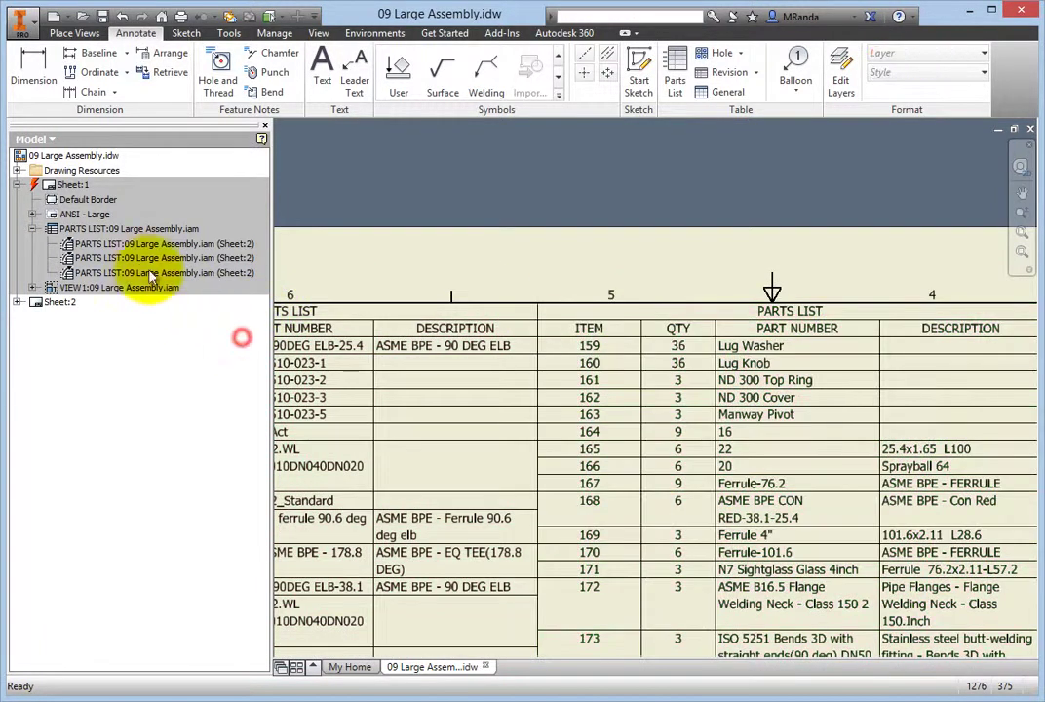
click(19, 302)
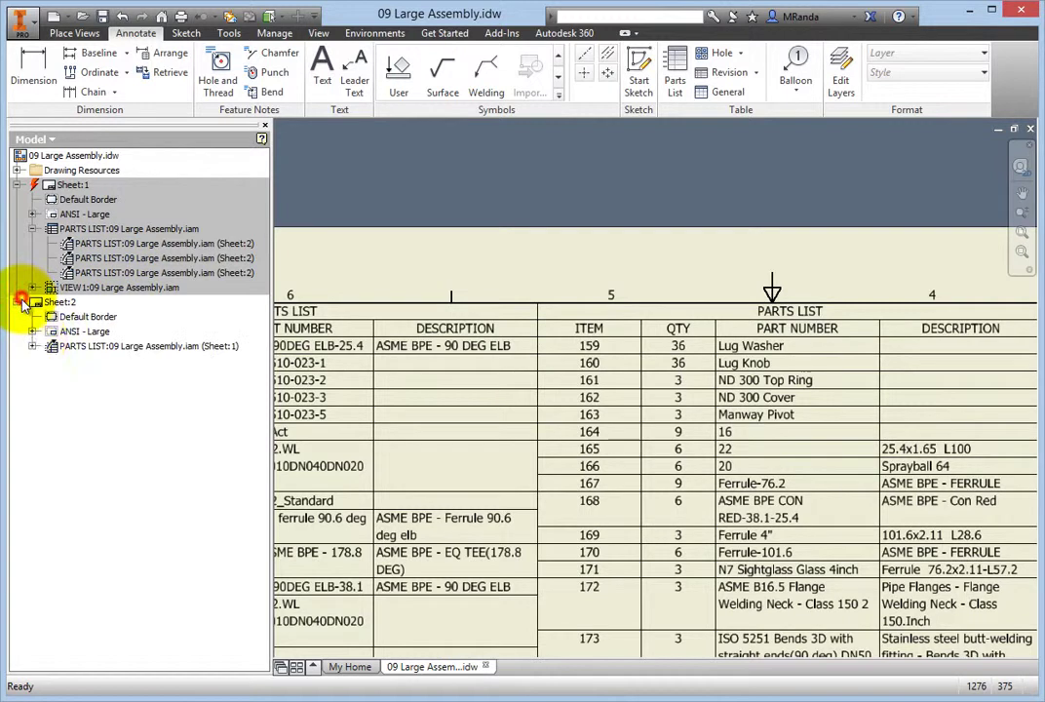
click(35, 347)
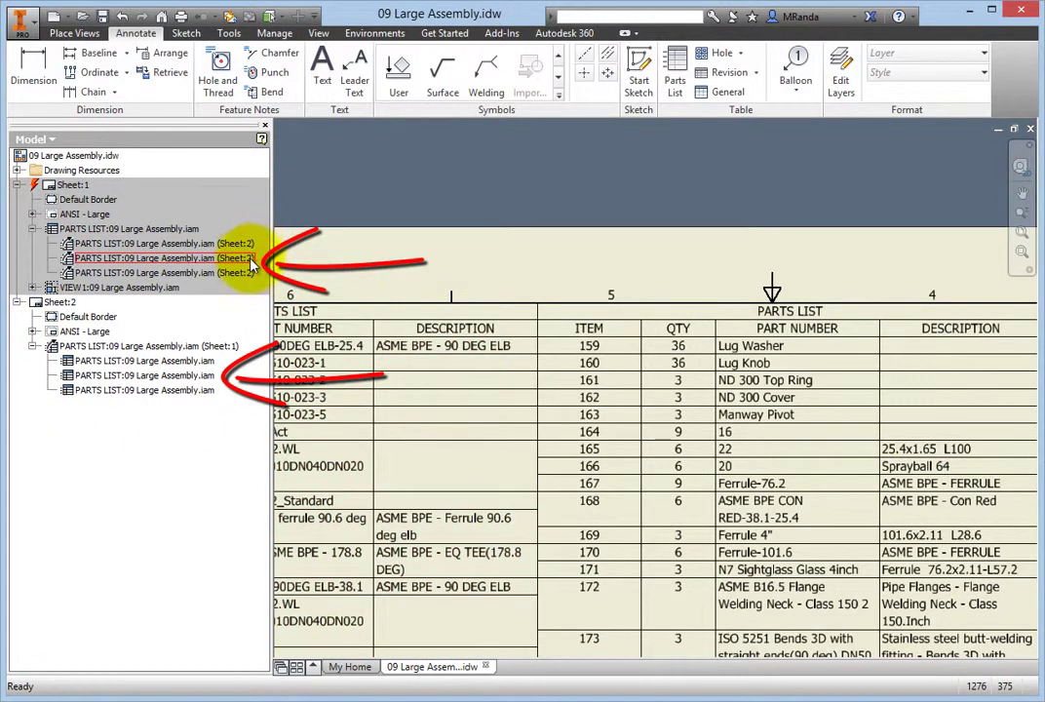
key(Home)
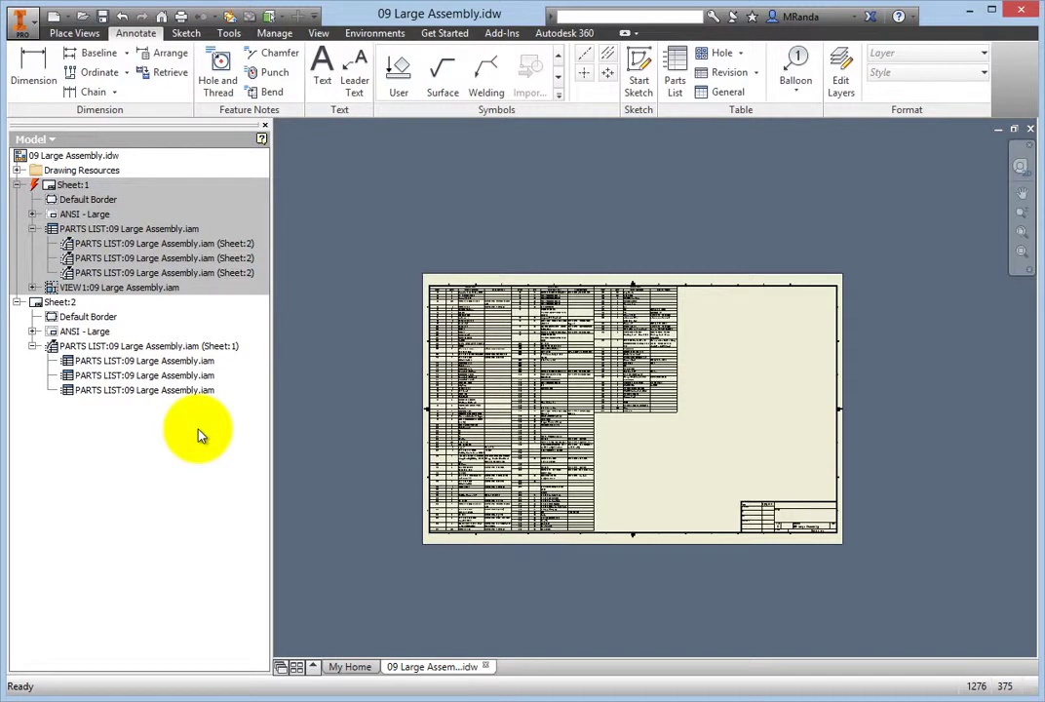
Renumber the first Sheet:2 parts list items sequentially from 1 in Edit Parts List
click(200, 362)
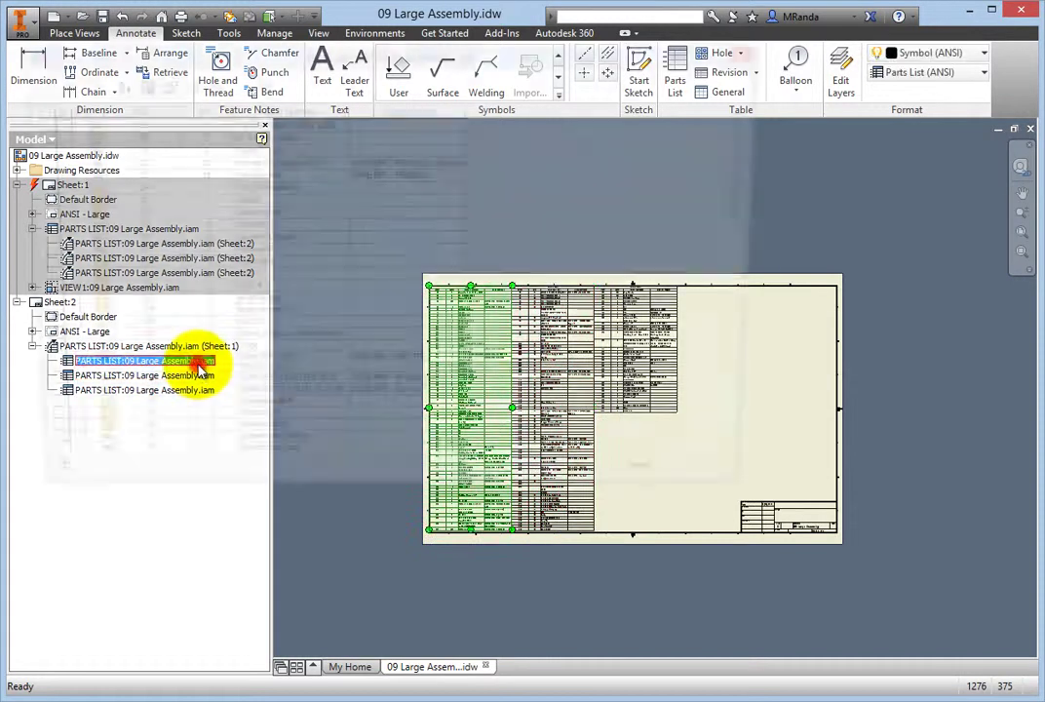
double_click(200, 362)
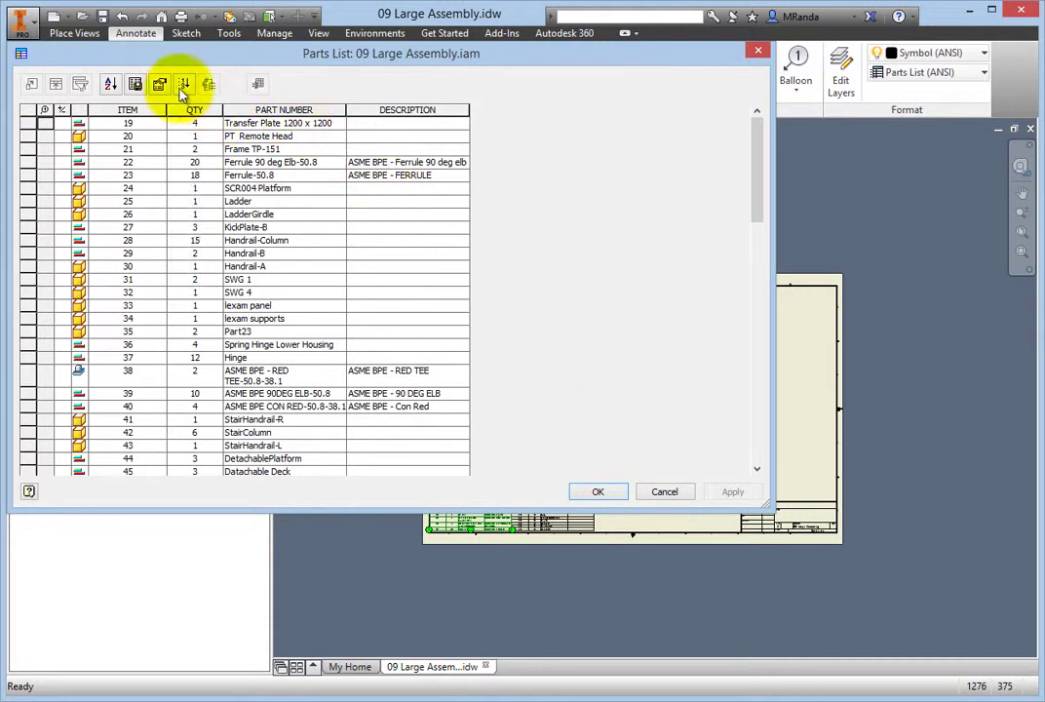
click(183, 85)
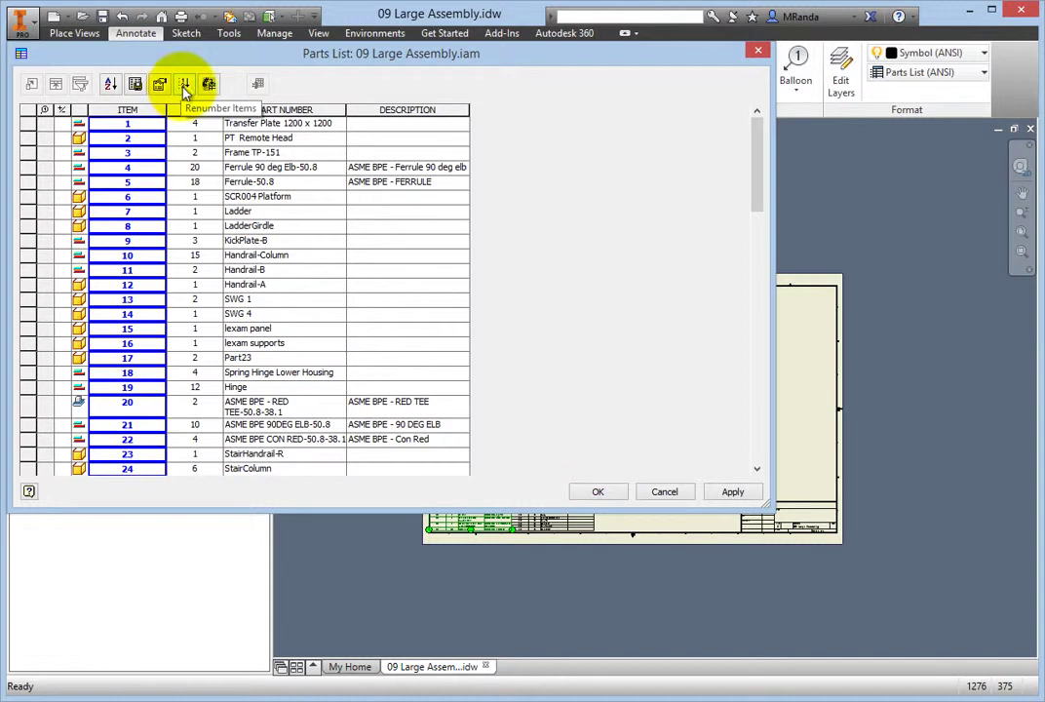
click(605, 493)
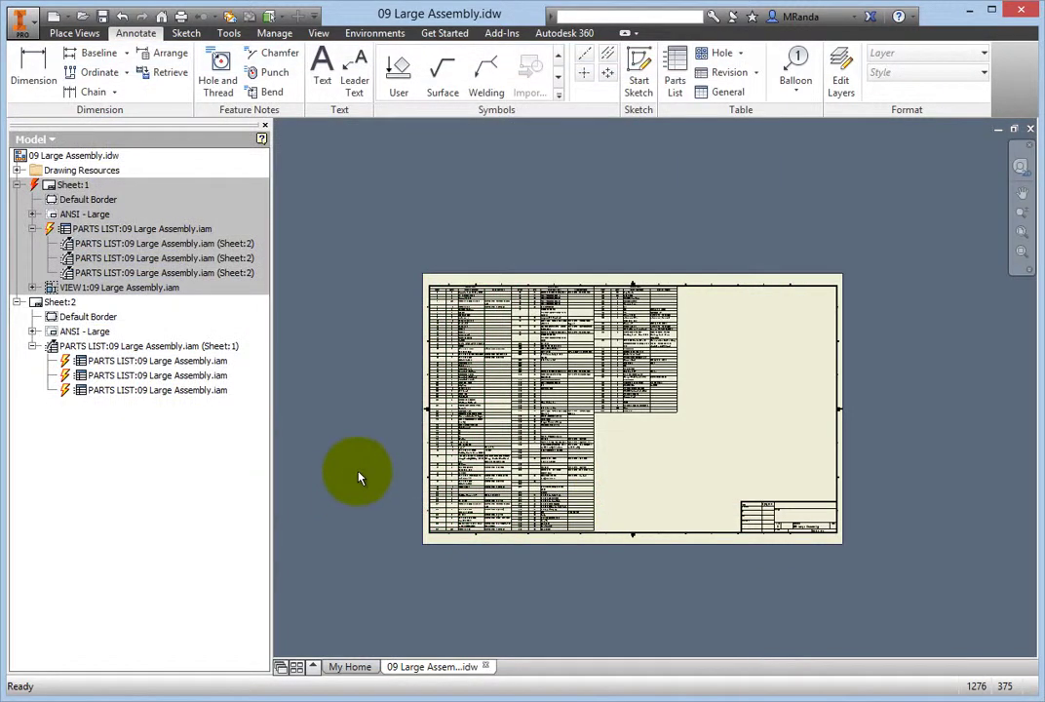
Un-split the middle parts-list section back into a single table
scroll(356, 476, up, 3)
scroll(328, 493, up, 4)
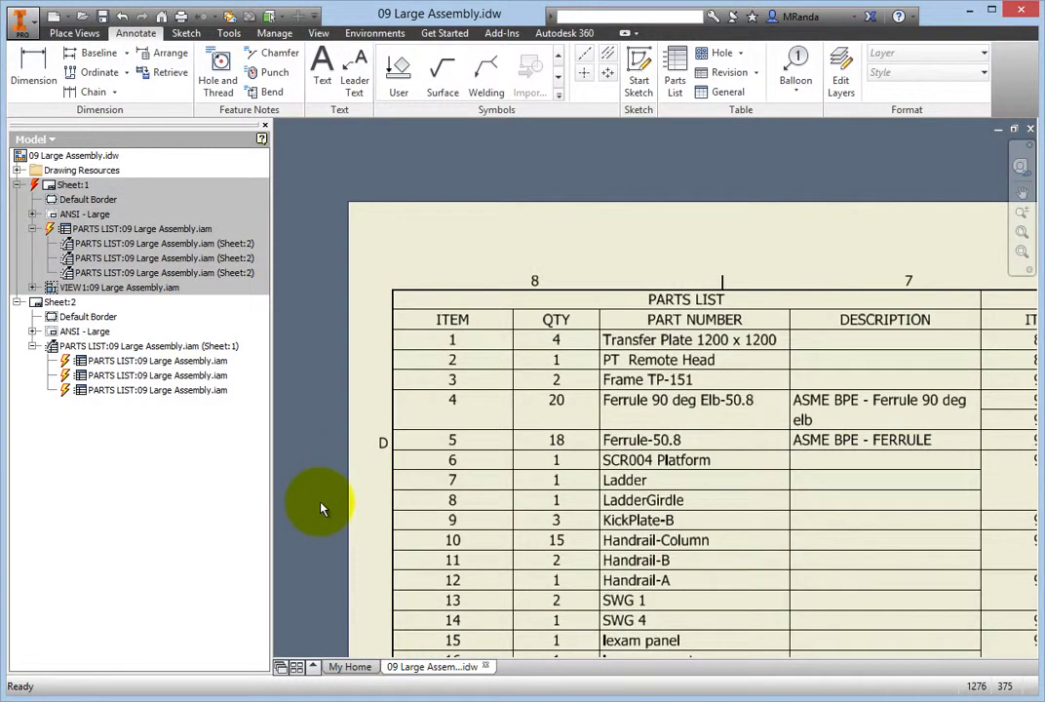
scroll(322, 508, down, 5)
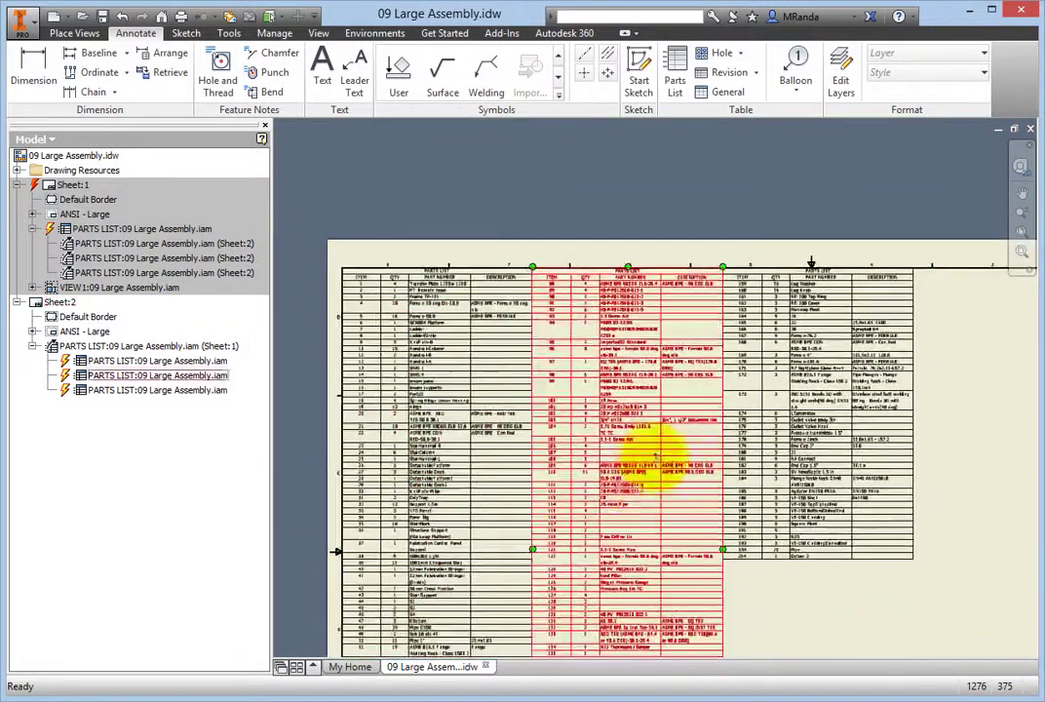
right_click(648, 451)
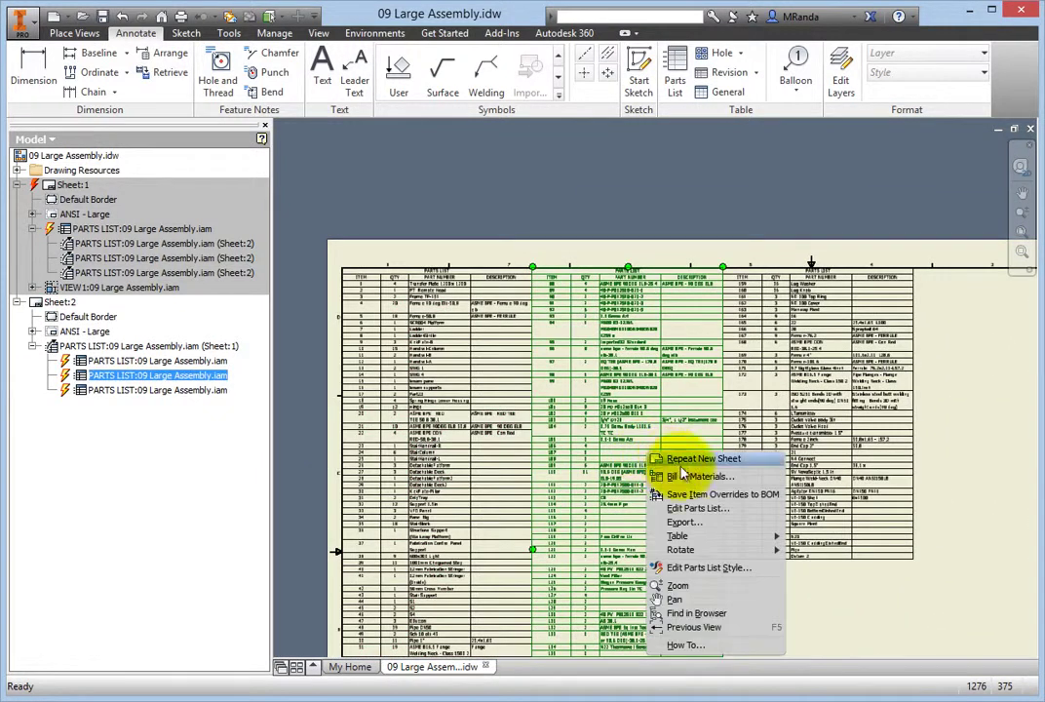
mouse_move(716, 536)
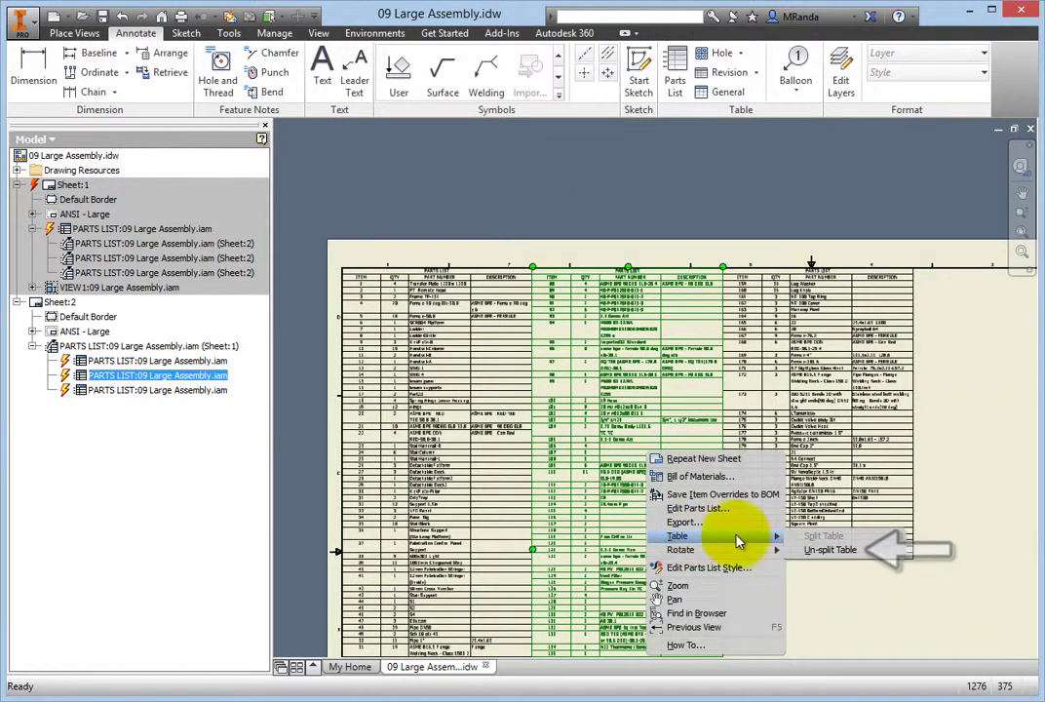
click(870, 551)
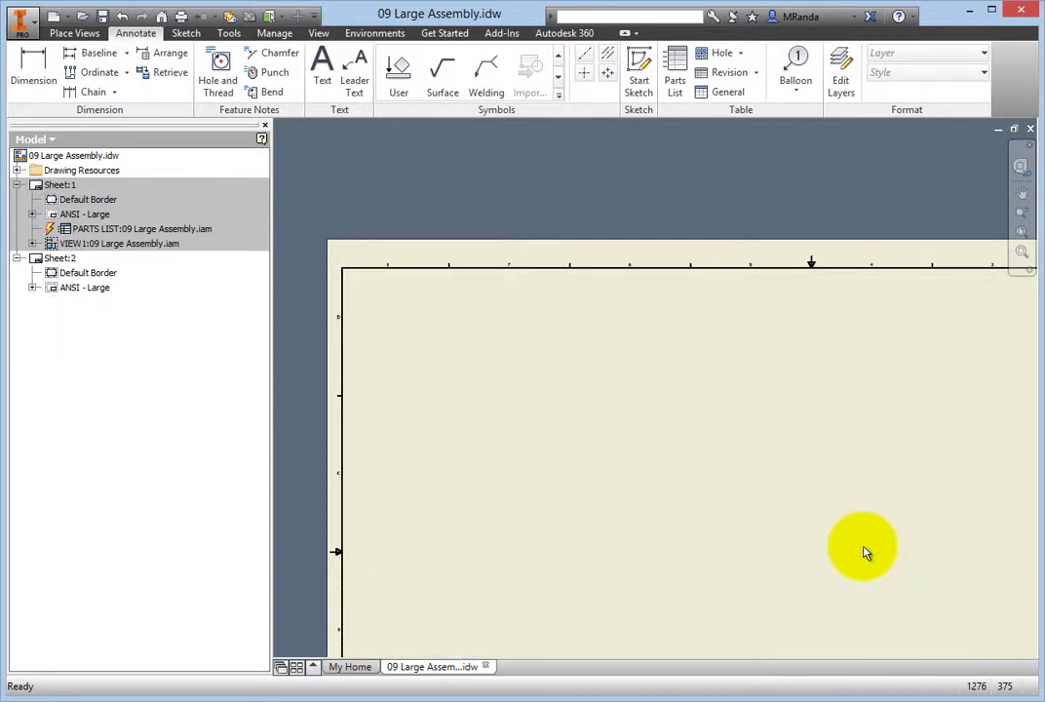
Zoom all and make Sheet:1 the active sheet
key(Home)
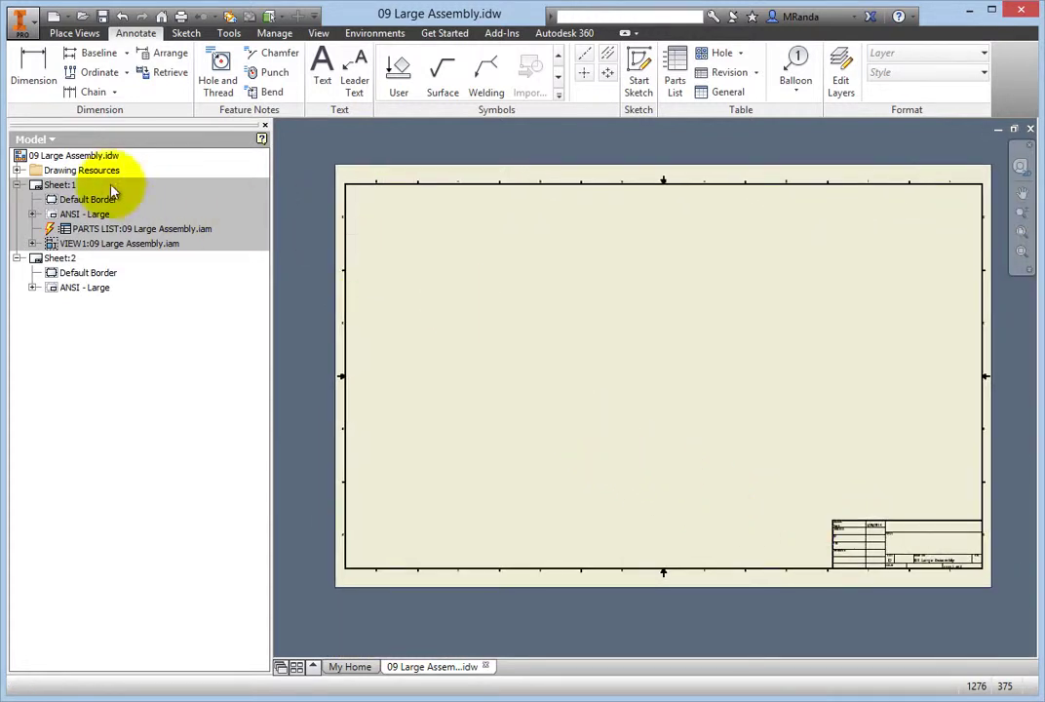
double_click(68, 185)
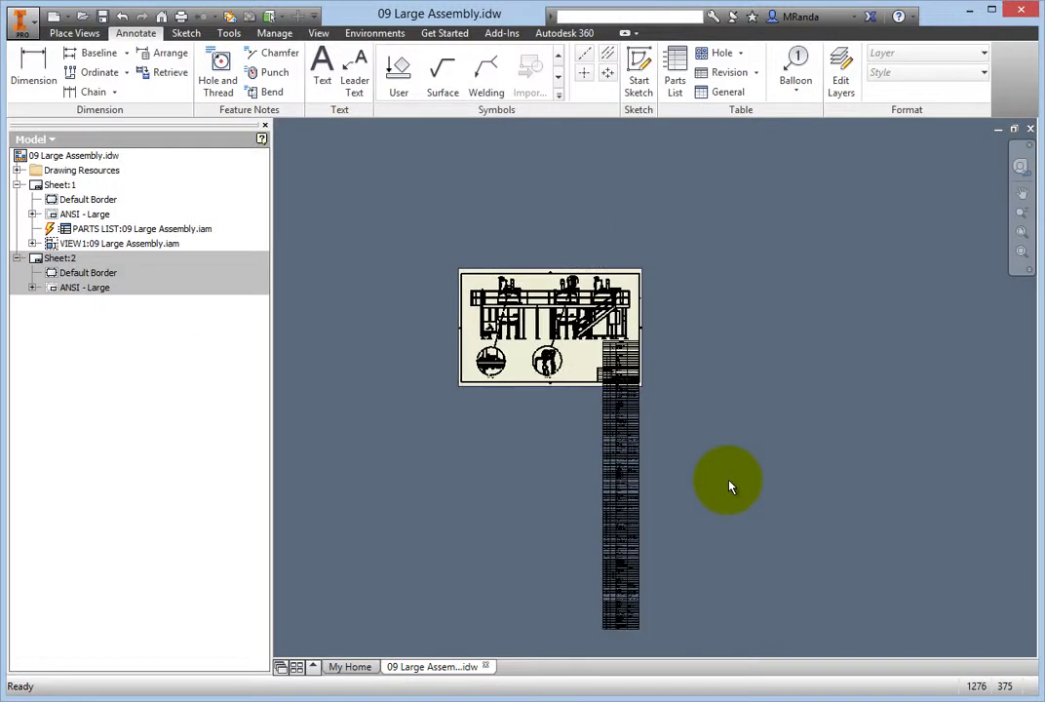
Undo twice to restore the three split parts-list sections on Sheet:2, then zoom in
click(122, 17)
click(121, 18)
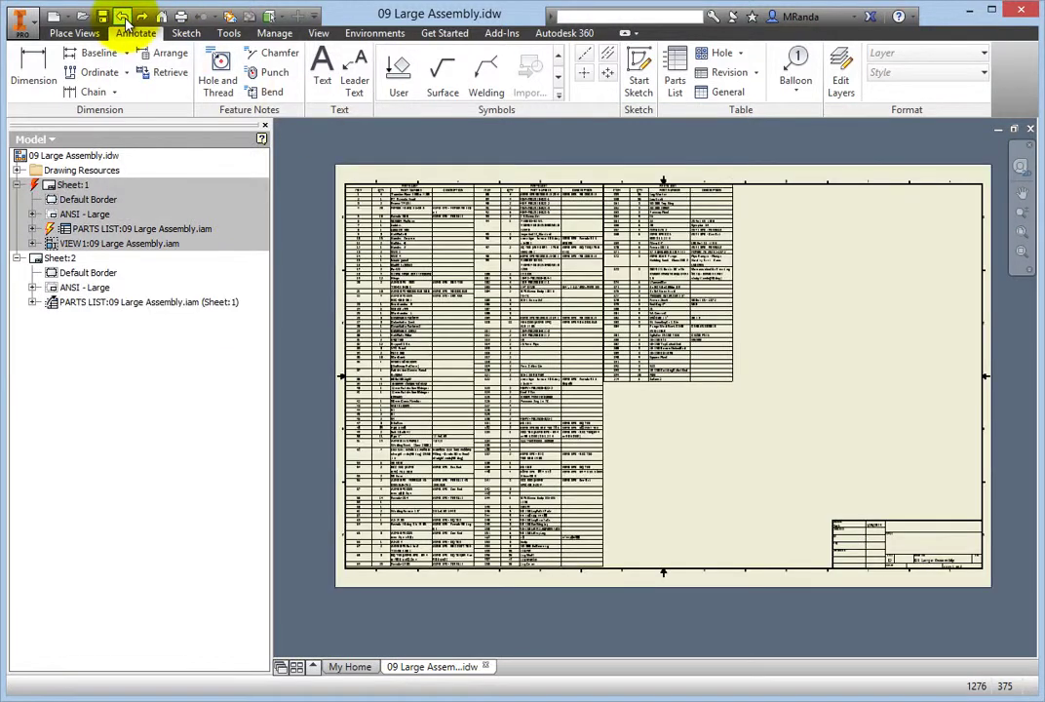
click(143, 380)
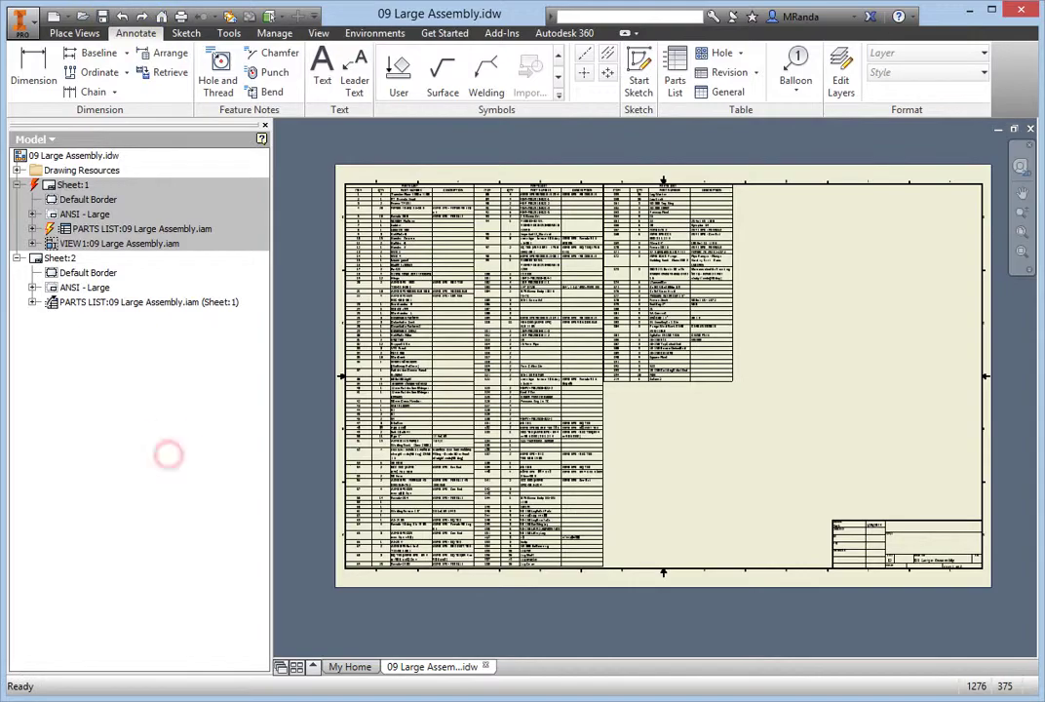
scroll(426, 357, up, 3)
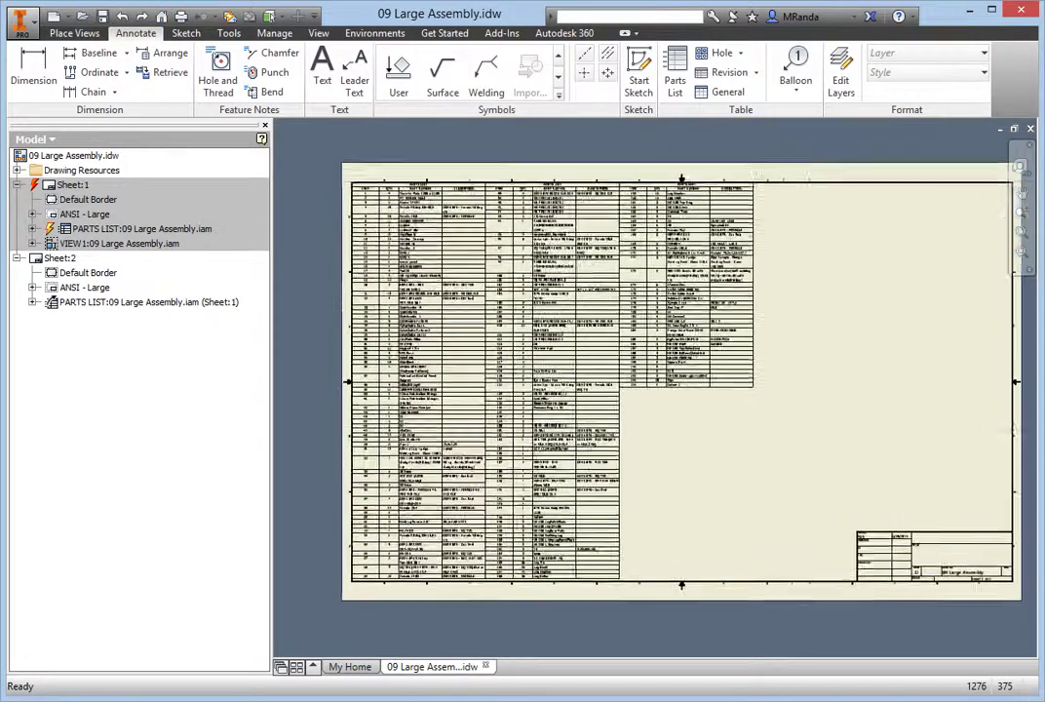